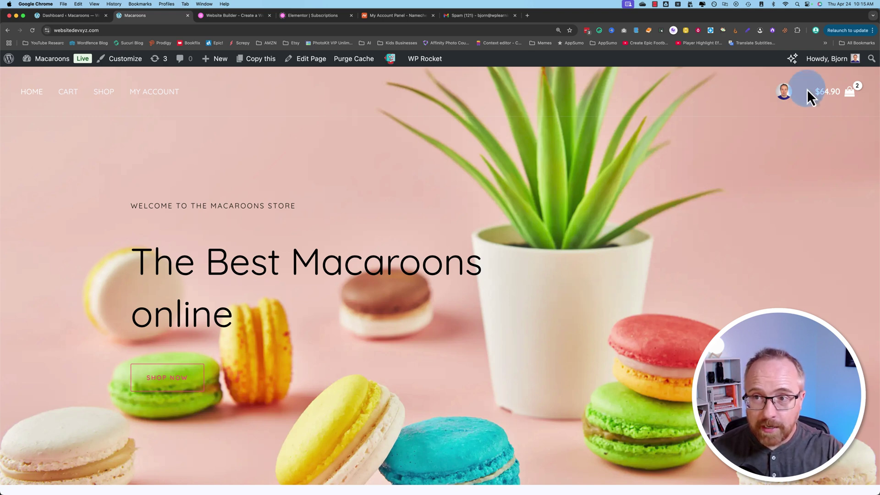
mouse_move(842, 90)
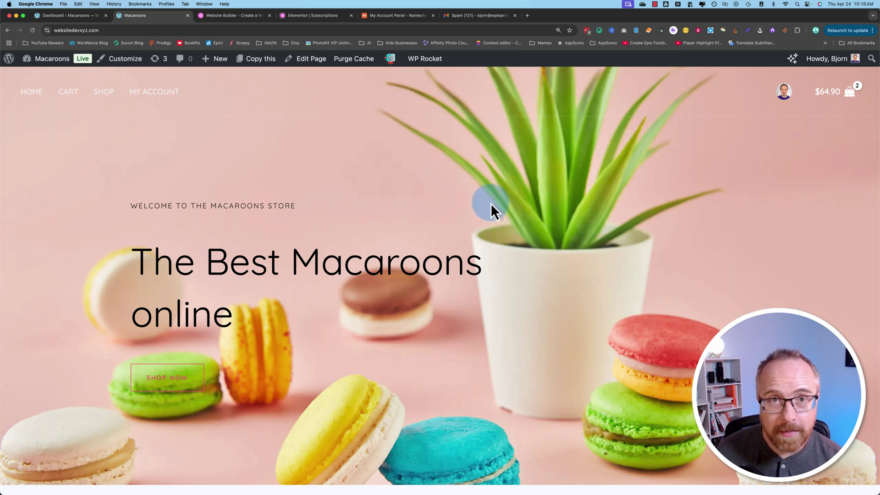
Open Gmail's Spam folder and scroll through its 126 messages, mostly WordPress failed-login notices
click(470, 16)
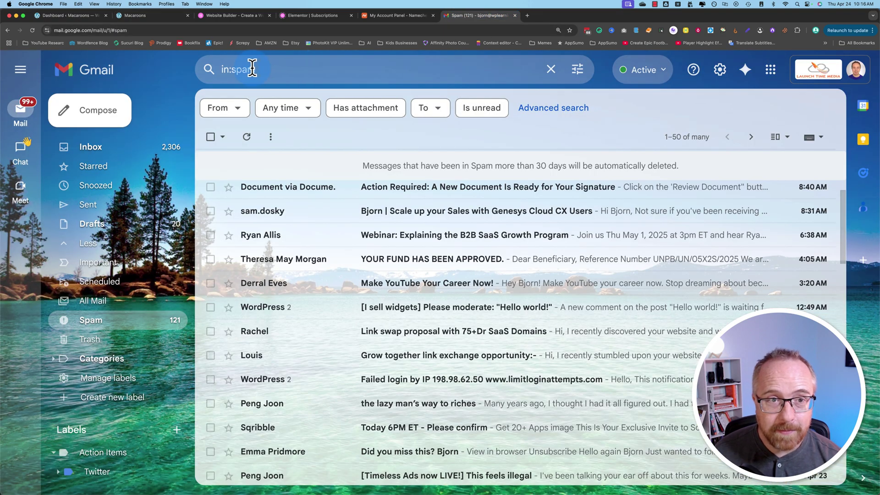
click(226, 70)
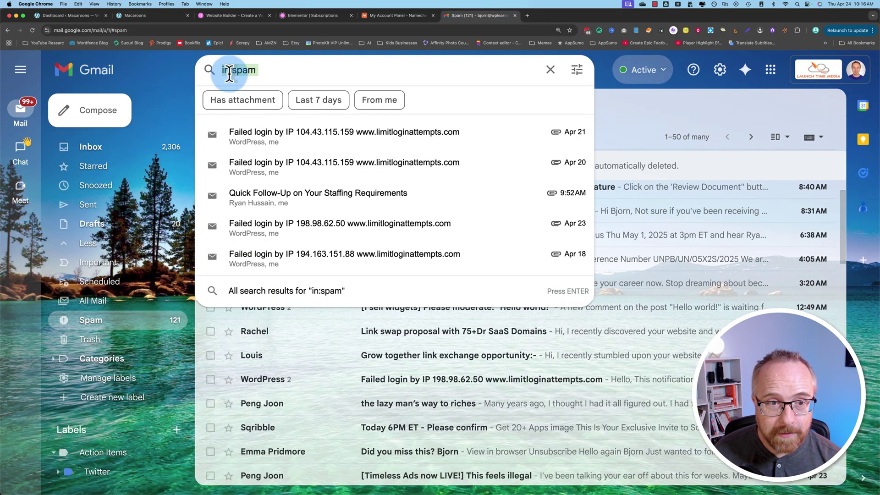
click(181, 86)
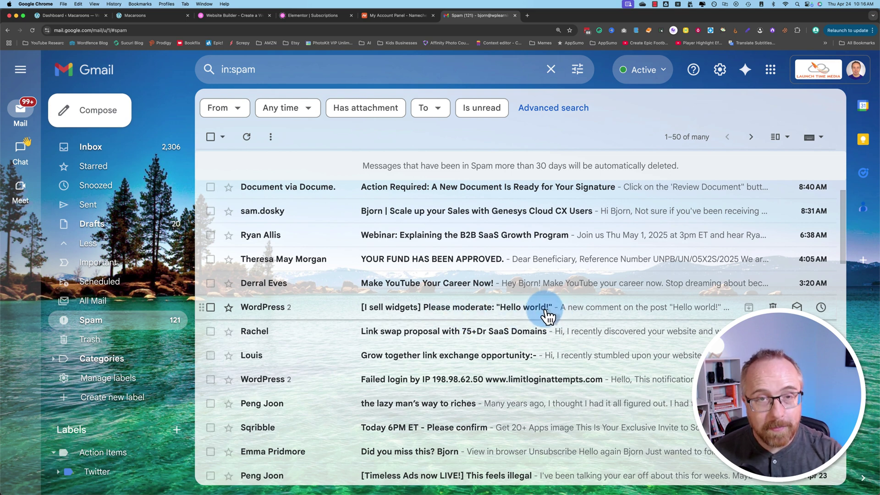
scroll(463, 316, down, 1)
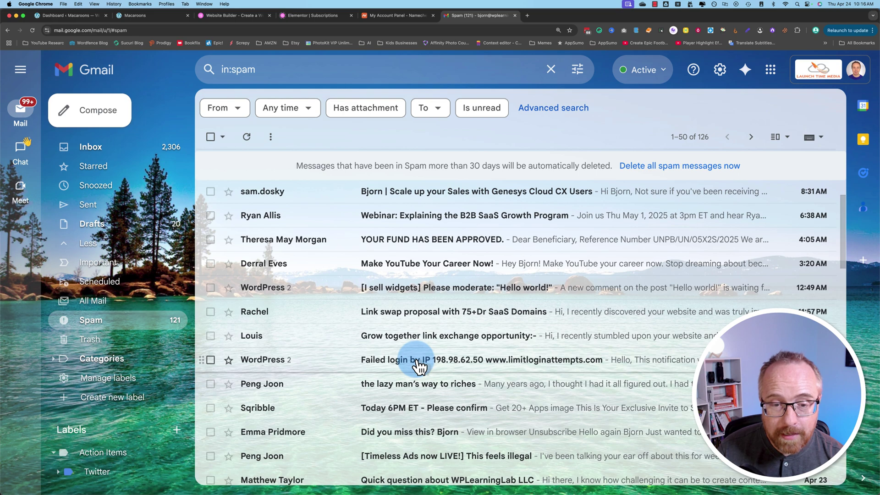
scroll(418, 366, down, 3)
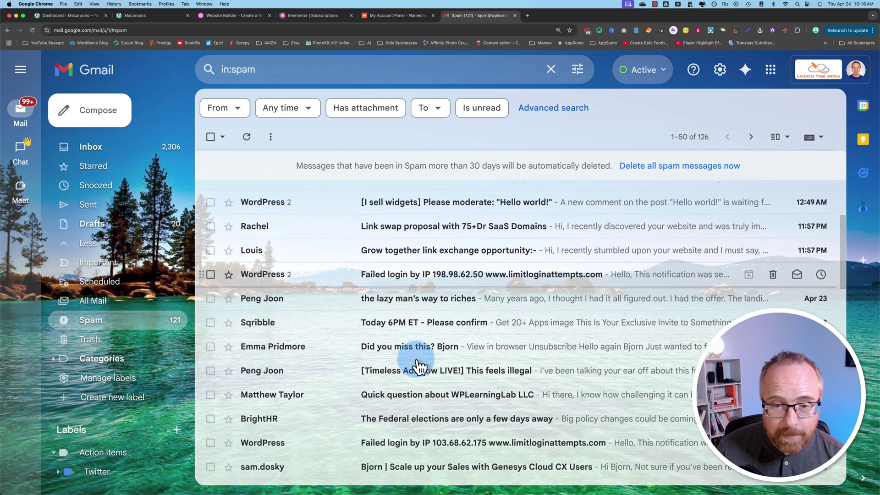
scroll(419, 364, down, 1)
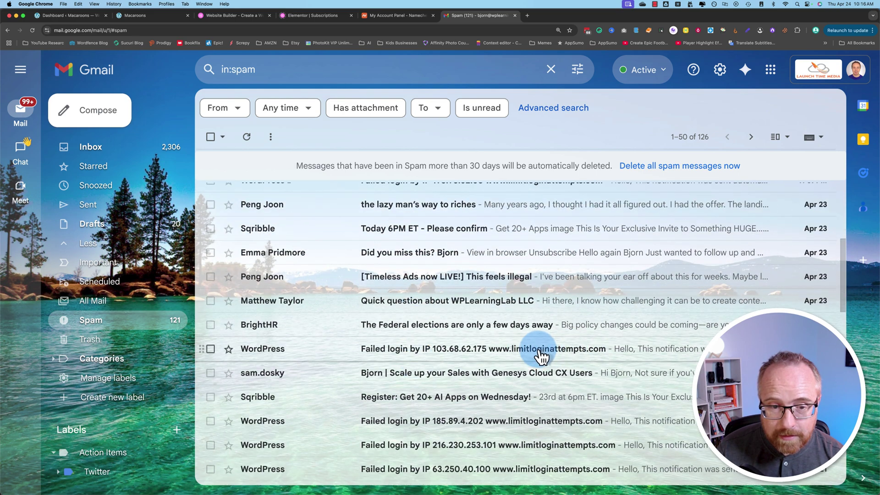
scroll(550, 362, down, 3)
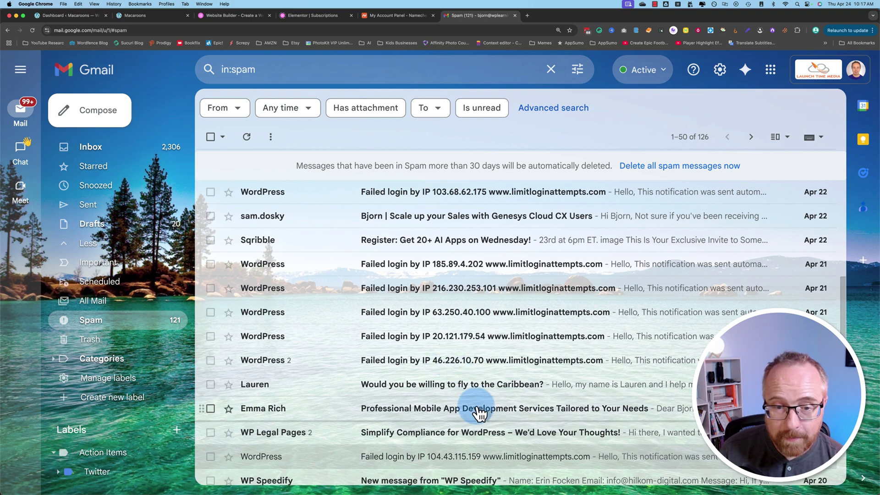
scroll(479, 413, up, 7)
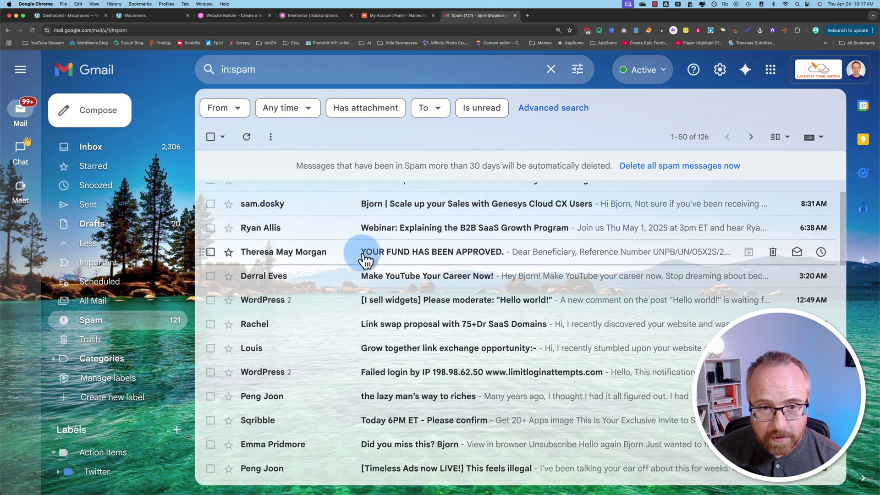
Open the 'YOUR FUND HAS BEEN APPROVED.' spam email and highlight its scam passages
click(461, 252)
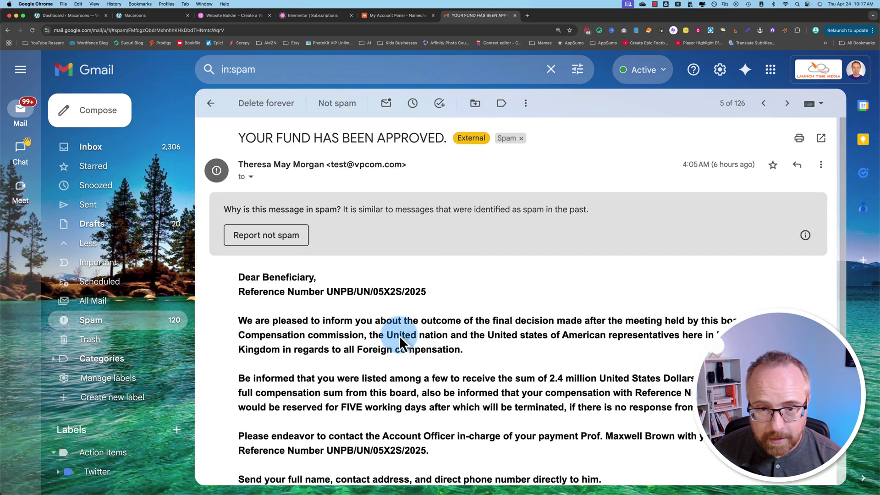
scroll(400, 335, down, 5)
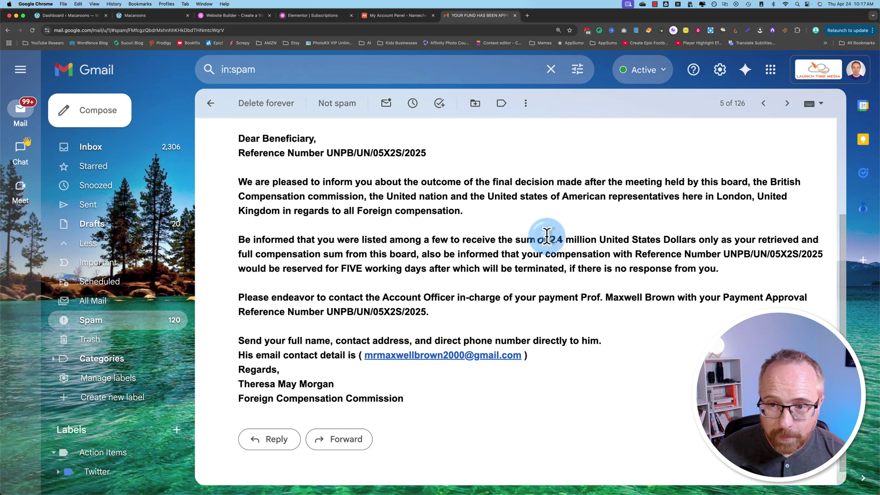
drag(546, 236, 706, 239)
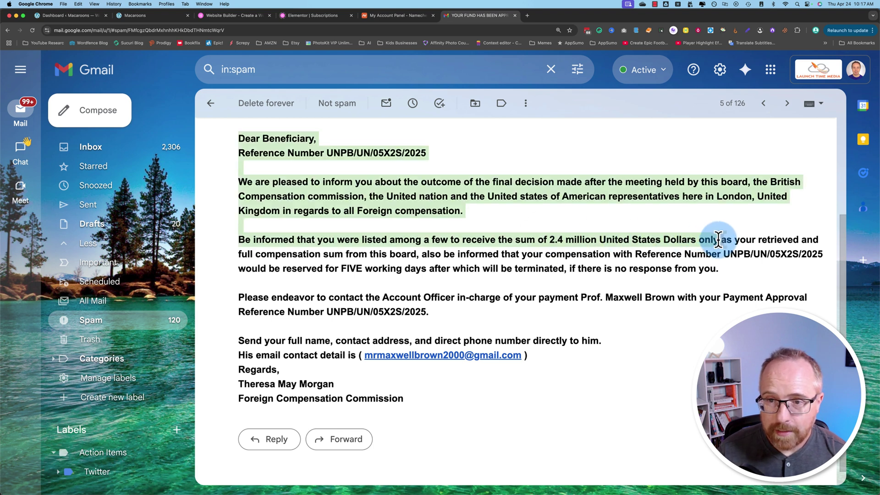
click(718, 239)
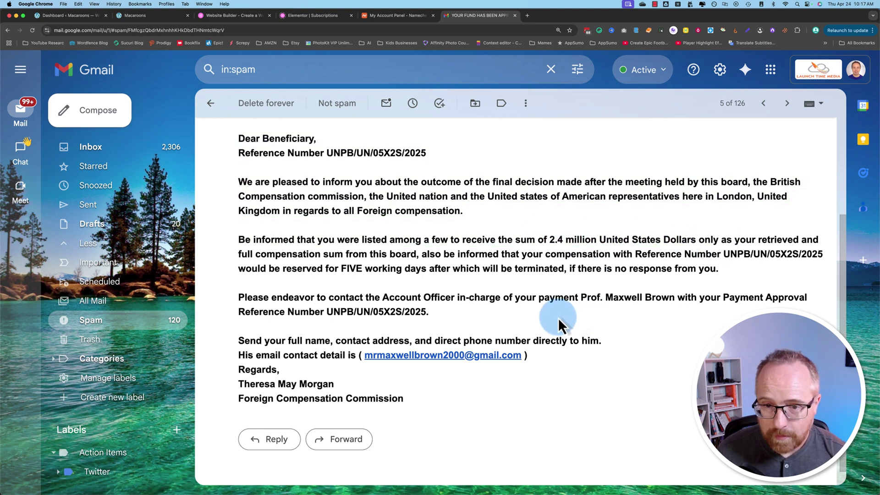
drag(583, 296, 654, 292)
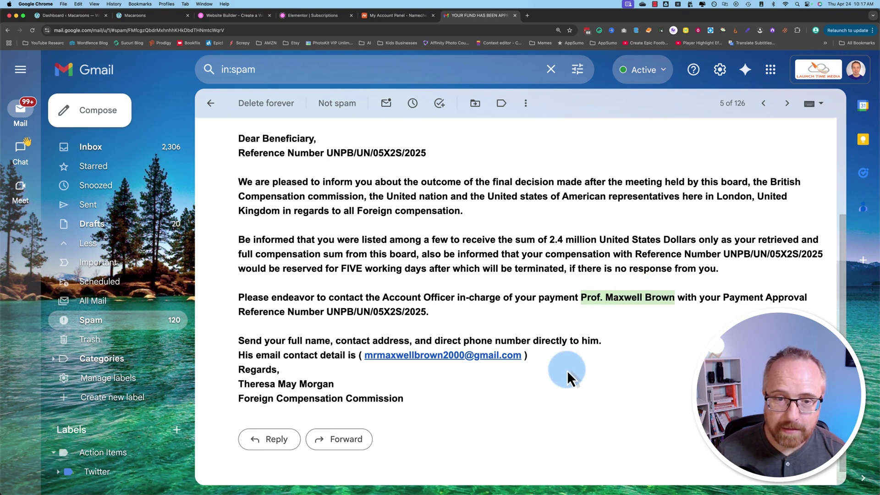
drag(240, 341, 588, 341)
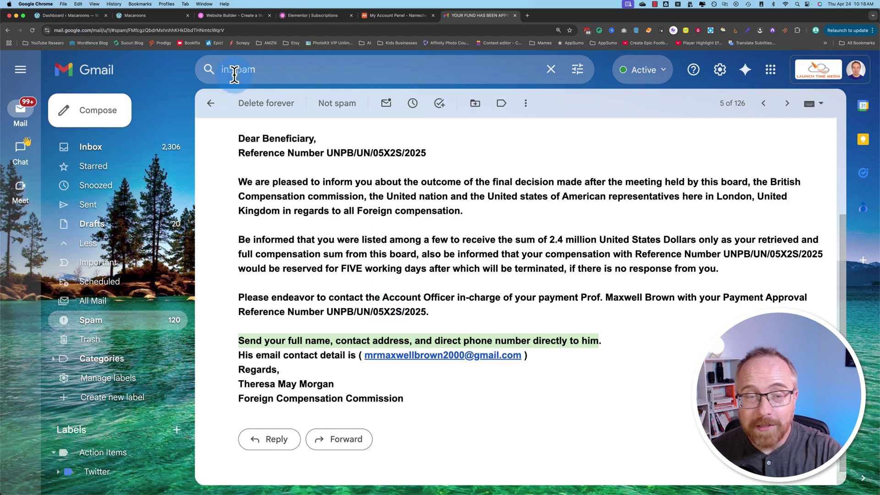
scroll(324, 222, up, 3)
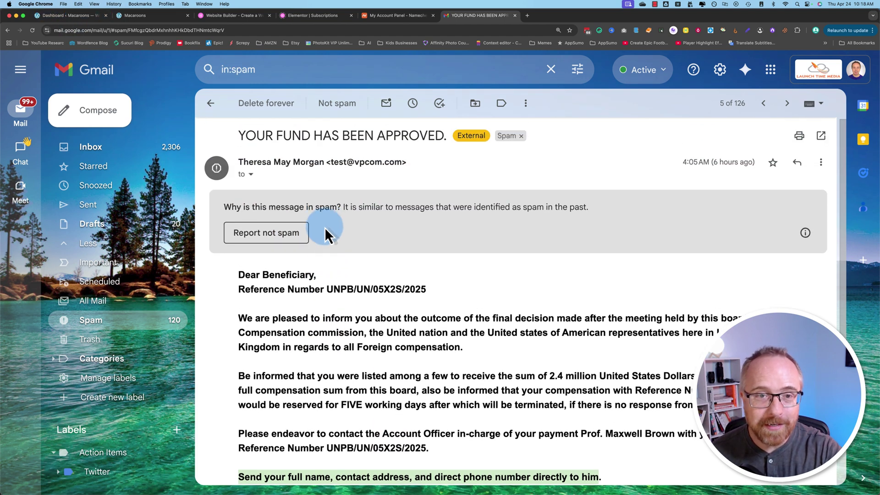
scroll(327, 243, down, 3)
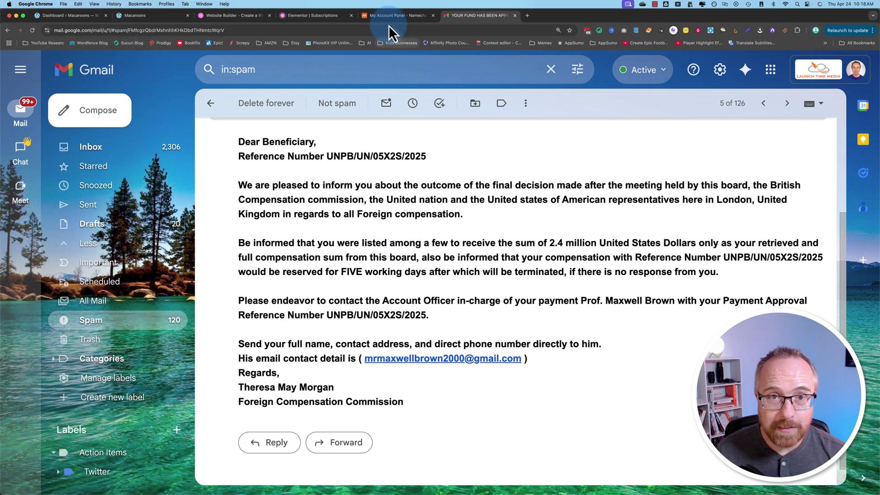
Return to the spam list, scroll through it, then switch to the Elementor website
click(210, 103)
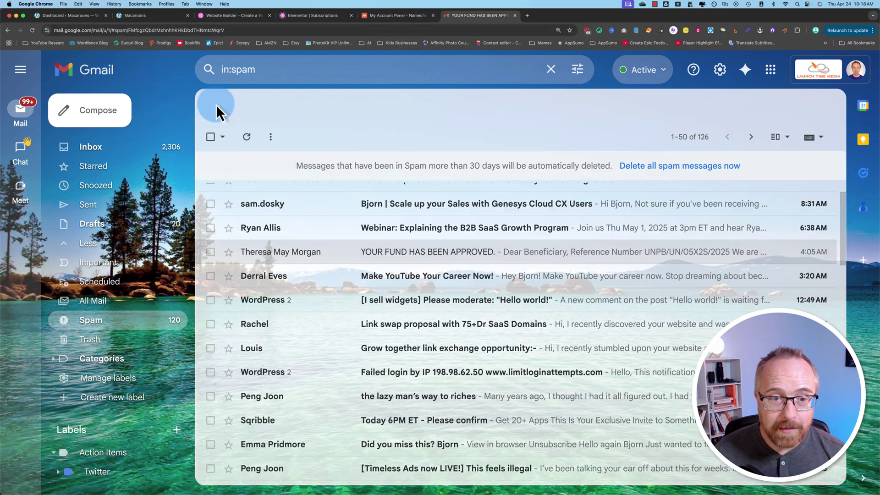
scroll(345, 275, down, 1)
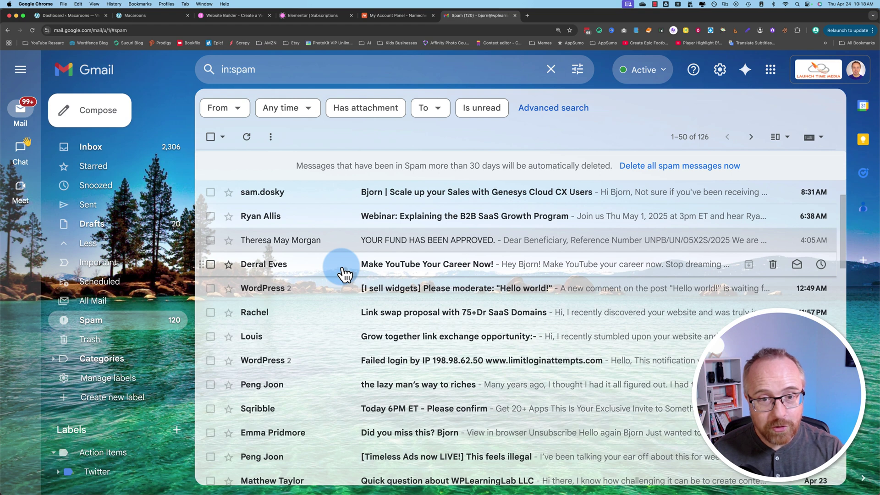
scroll(367, 280, down, 1)
scroll(343, 320, down, 2)
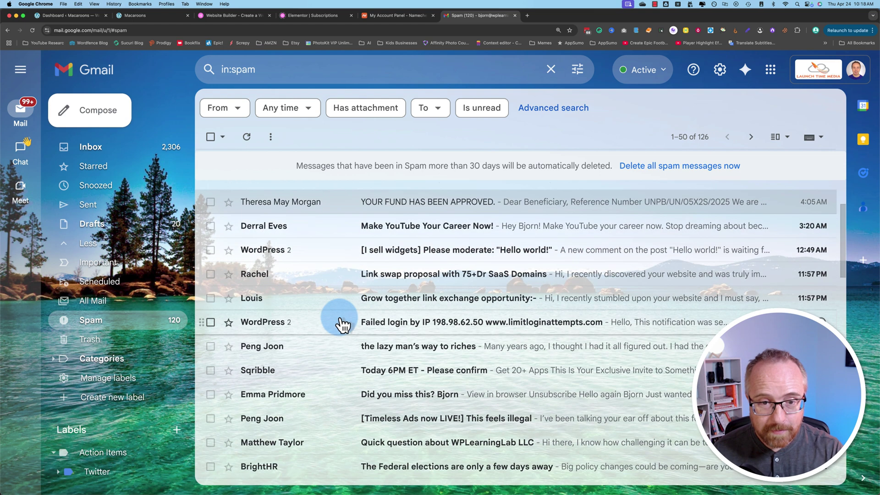
click(251, 16)
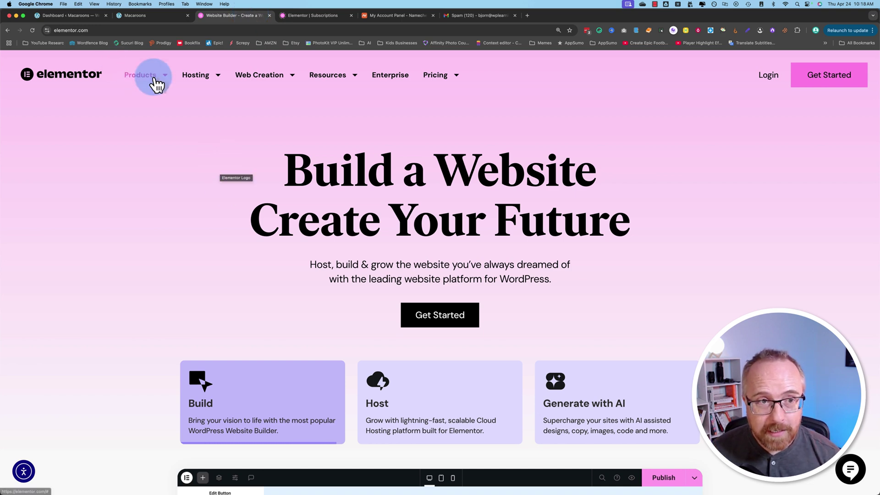
Open the Site Mailer page from Elementor's Products menu and scroll down toward the pricing plans
mouse_move(156, 83)
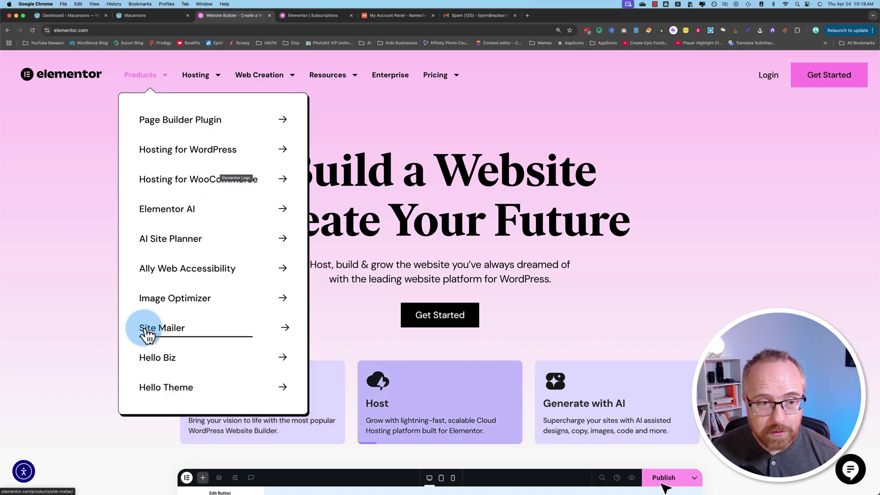
click(175, 334)
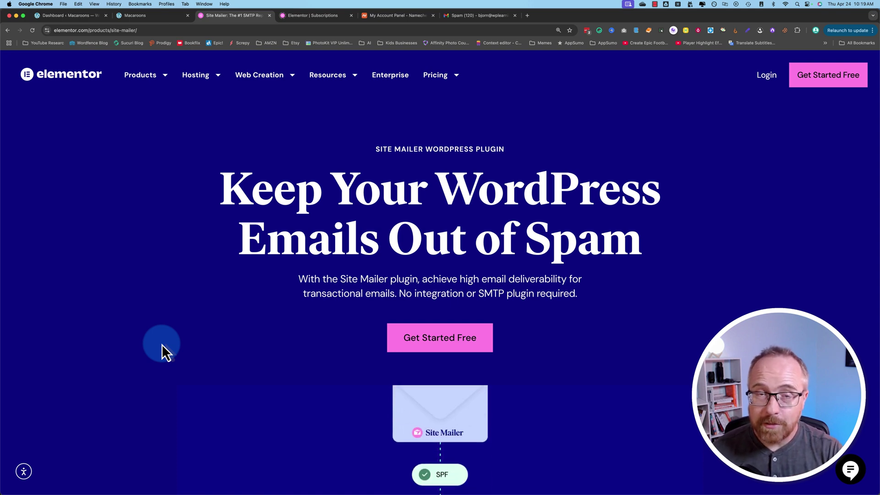
scroll(161, 344, down, 10)
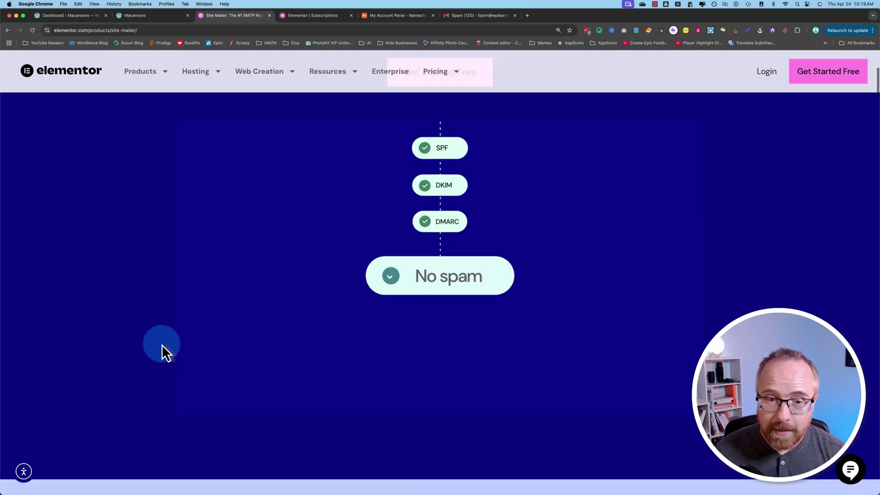
scroll(161, 342, down, 15)
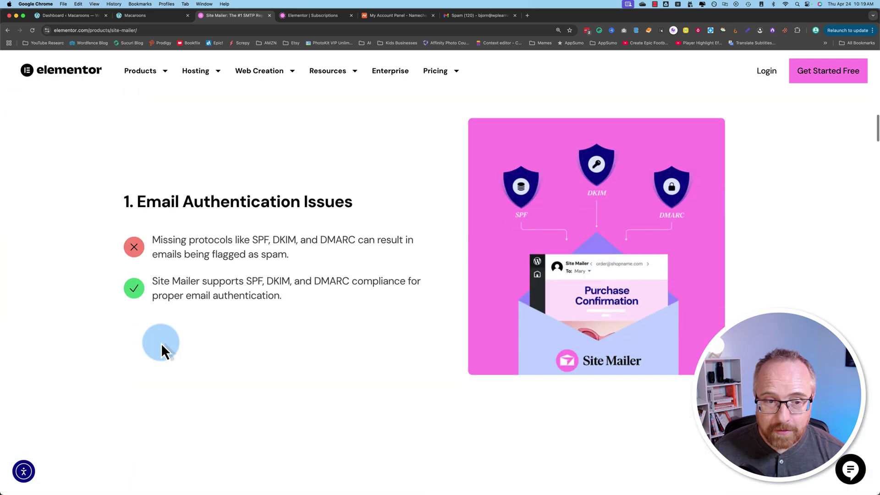
scroll(161, 342, down, 10)
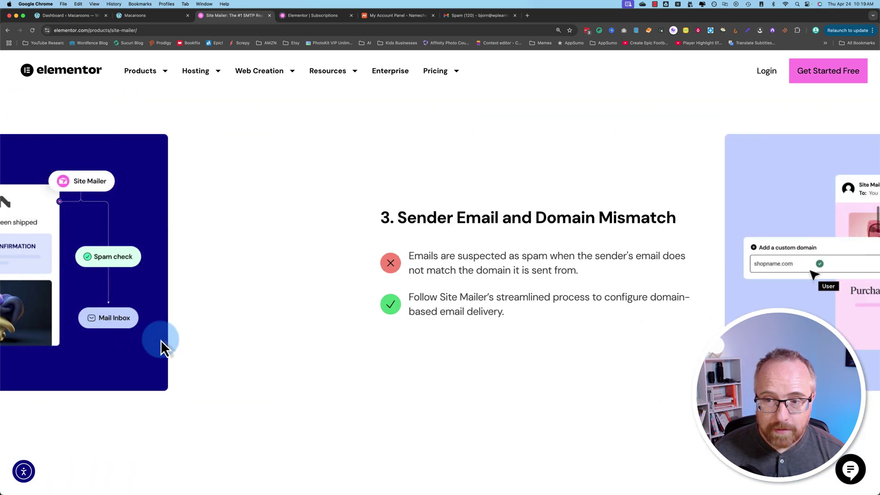
scroll(161, 340, down, 20)
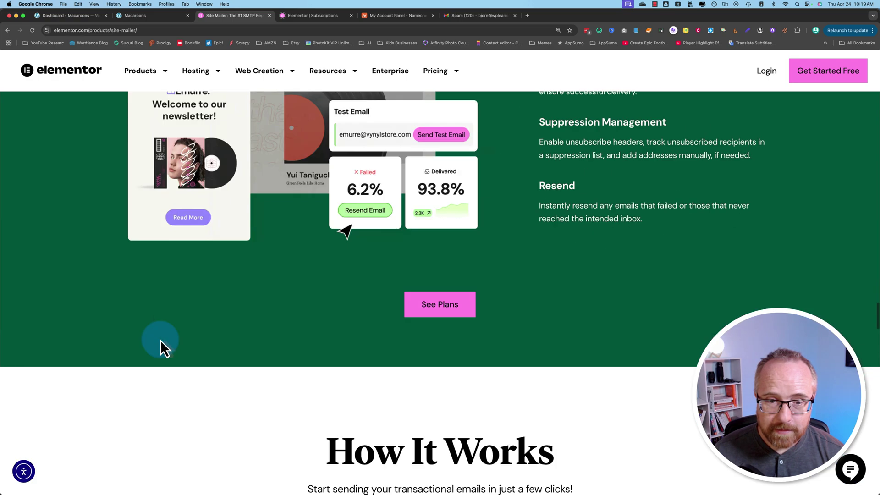
Scroll to the pricing plans and highlight the trial's 200 emails and the 1,000 emails/mo line
scroll(132, 166, down, 2)
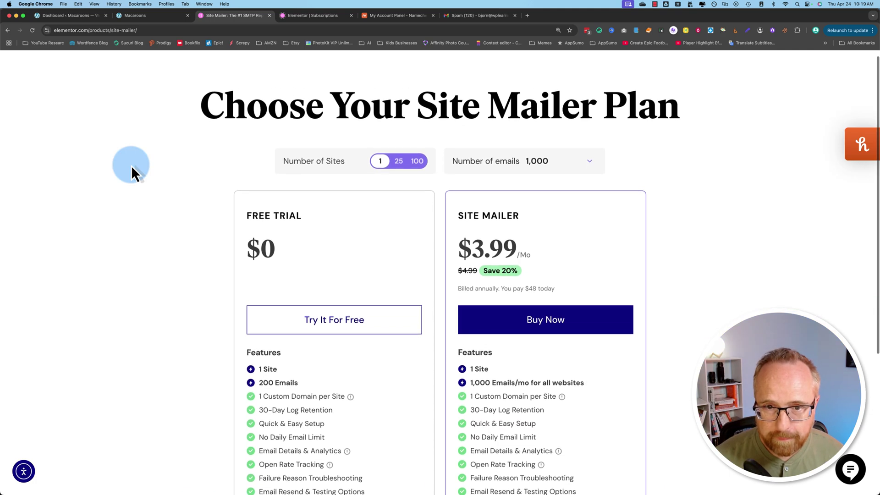
scroll(131, 166, down, 3)
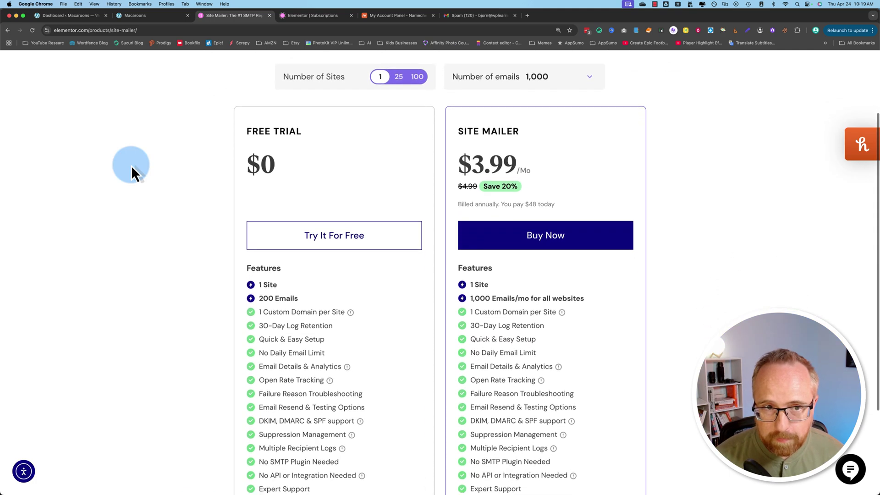
scroll(213, 189, down, 3)
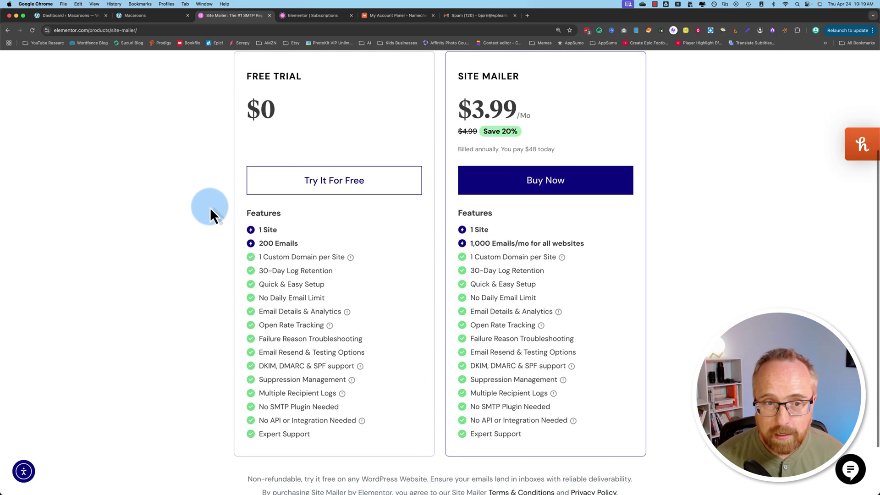
drag(259, 244, 312, 247)
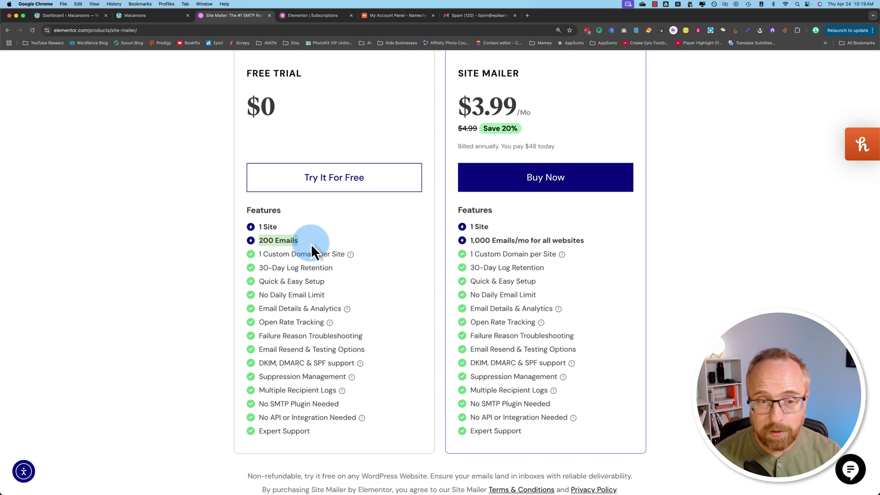
scroll(489, 154, up, 2)
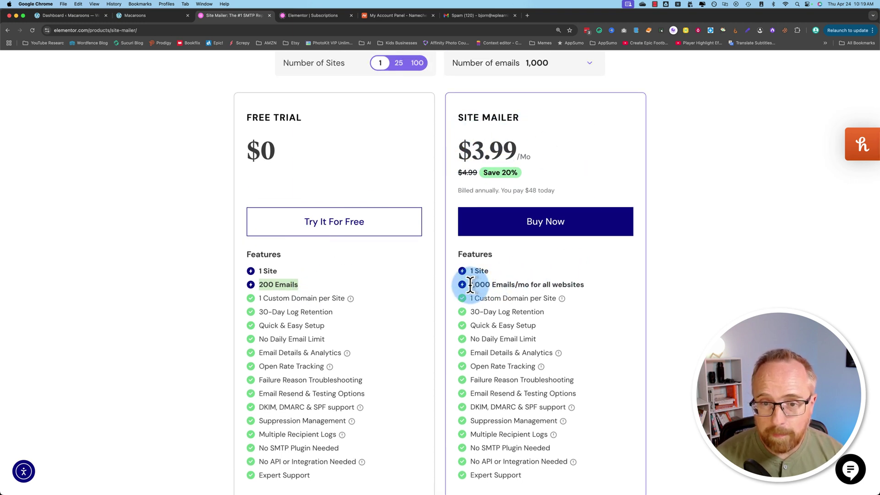
drag(467, 285, 575, 284)
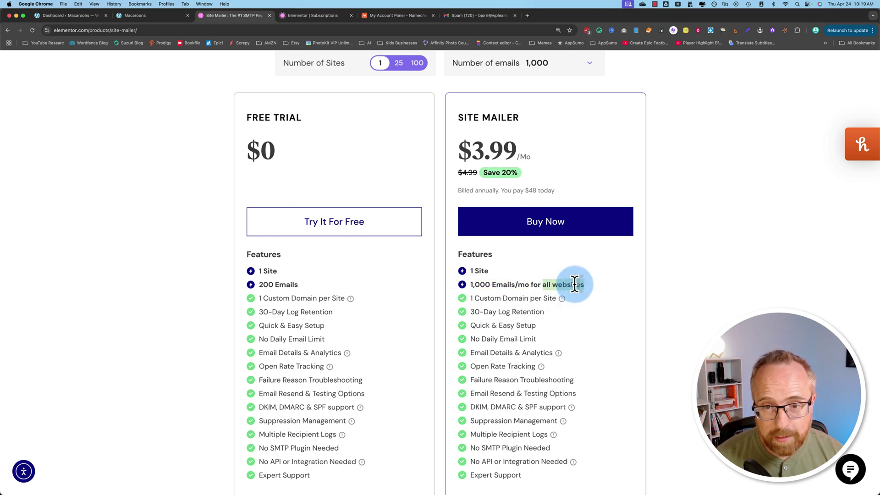
drag(464, 271, 527, 277)
scroll(527, 280, up, 2)
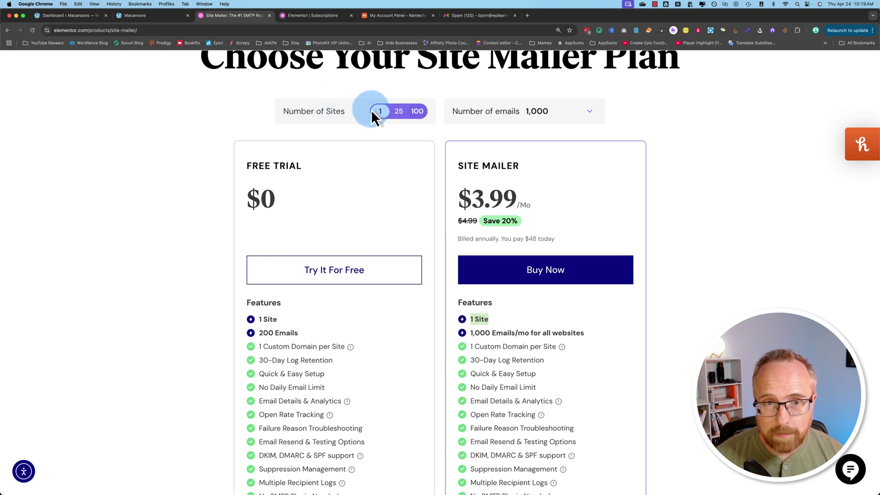
Switch the plan to 25 sites and highlight its $4.99/month price, 1,000 emails and 25 sites
click(398, 111)
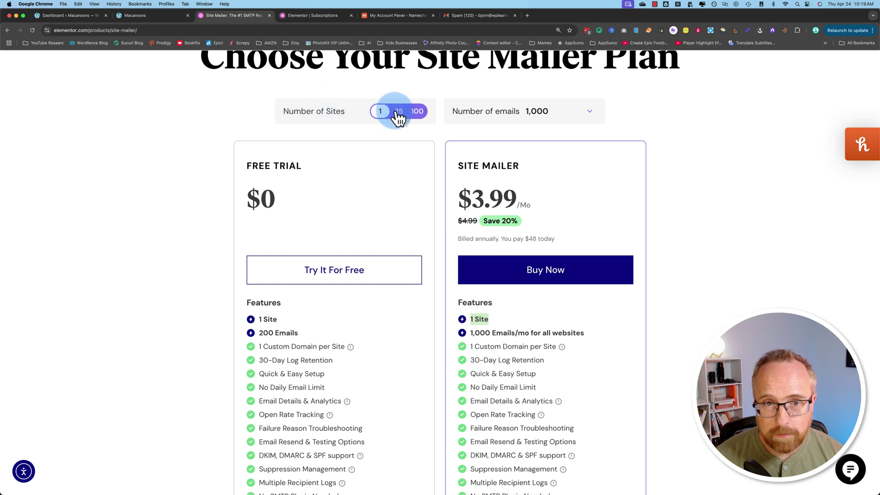
double_click(522, 194)
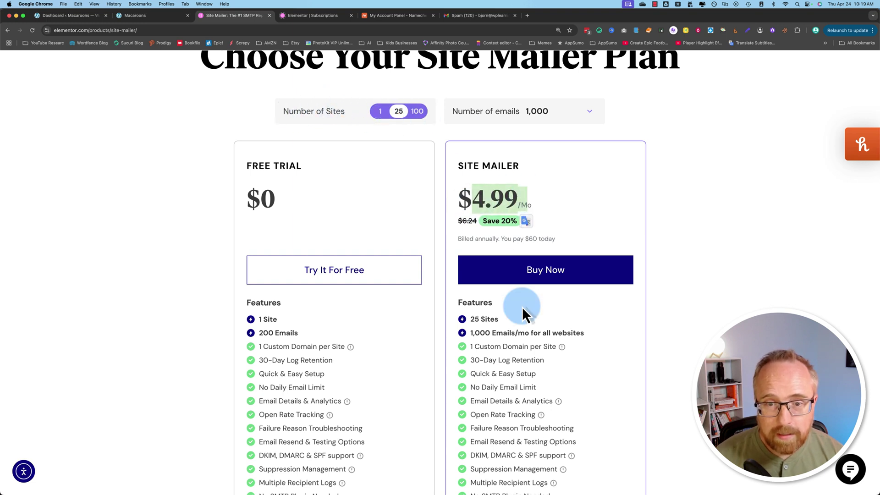
drag(469, 334, 569, 333)
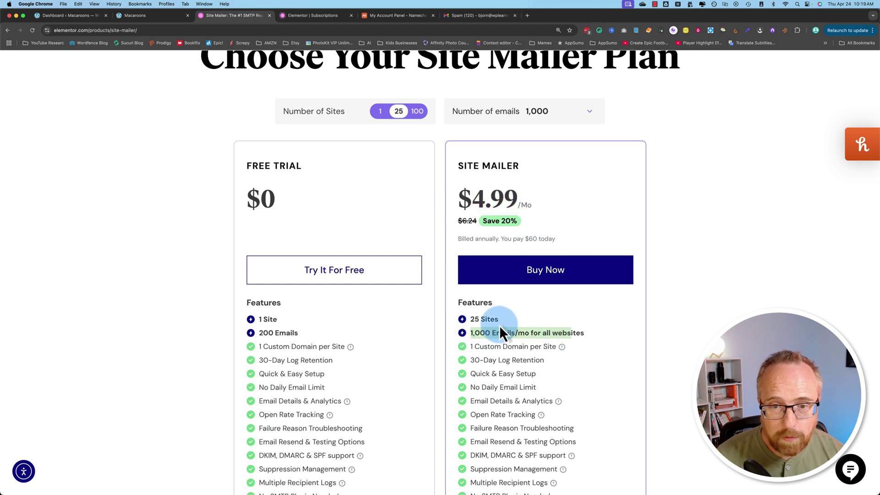
drag(505, 320, 465, 321)
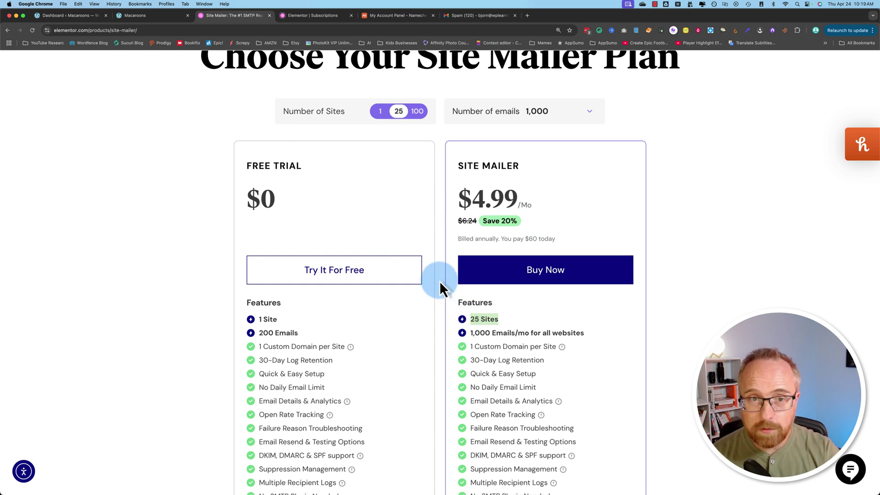
Set the Site Mailer plan to 100 sites with 100,000 emails per month
click(380, 113)
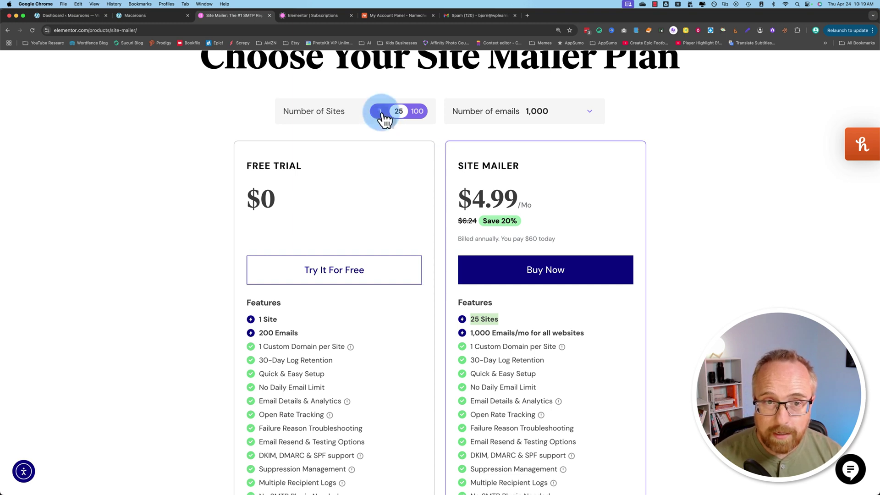
click(560, 113)
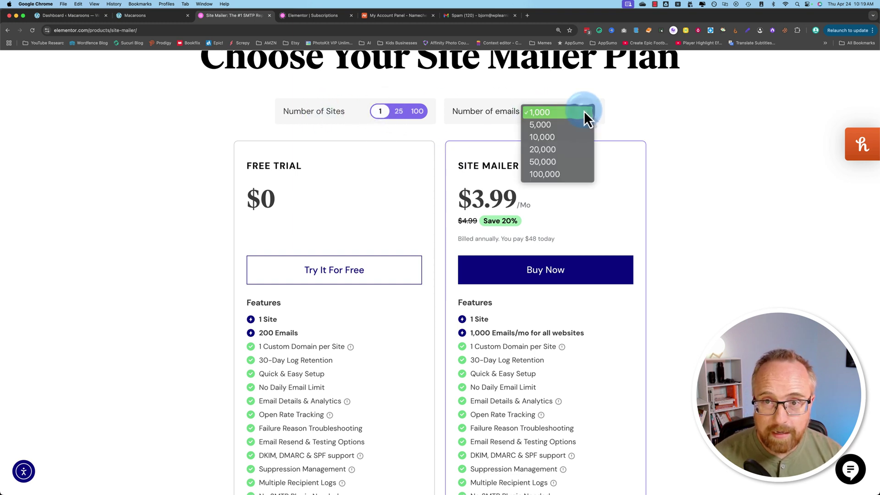
click(573, 171)
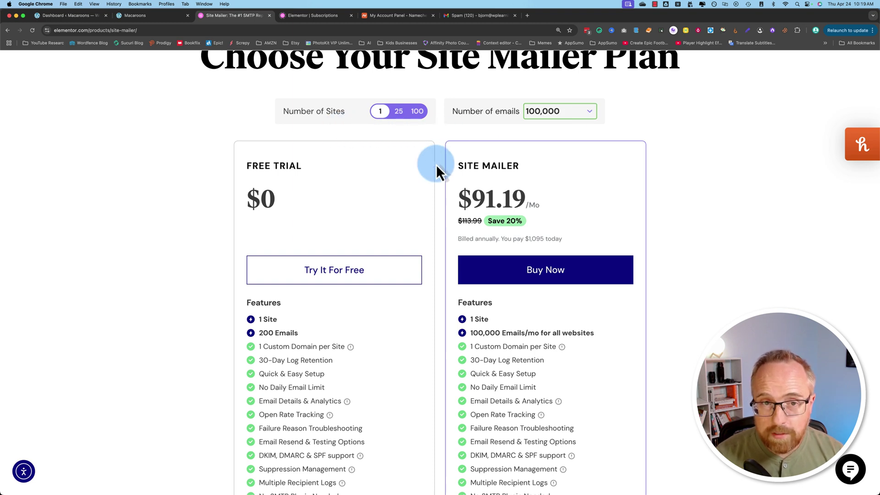
click(437, 176)
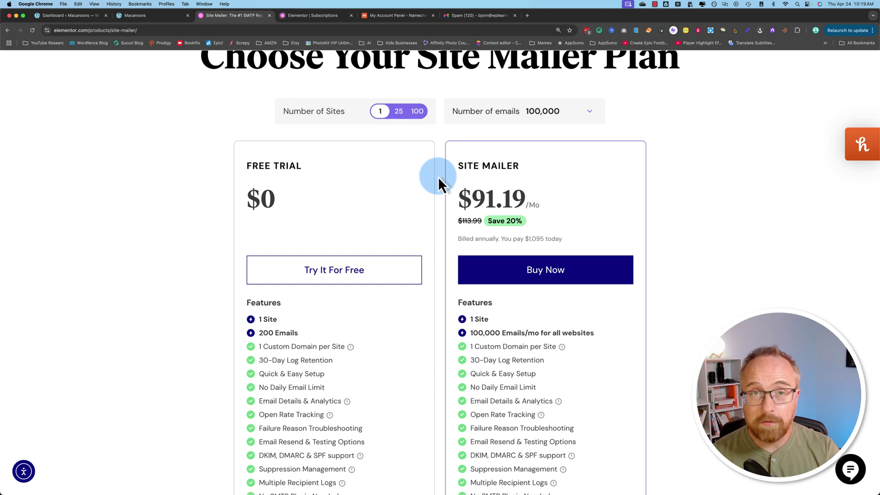
click(417, 111)
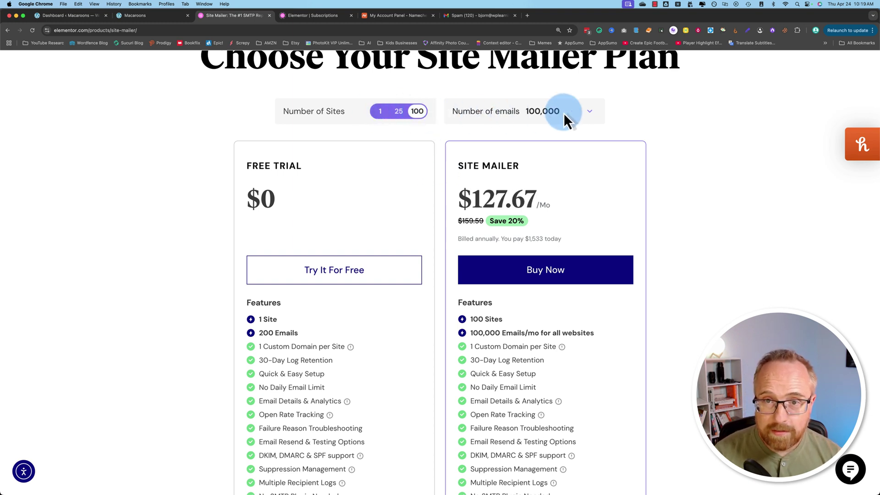
click(589, 112)
click(540, 114)
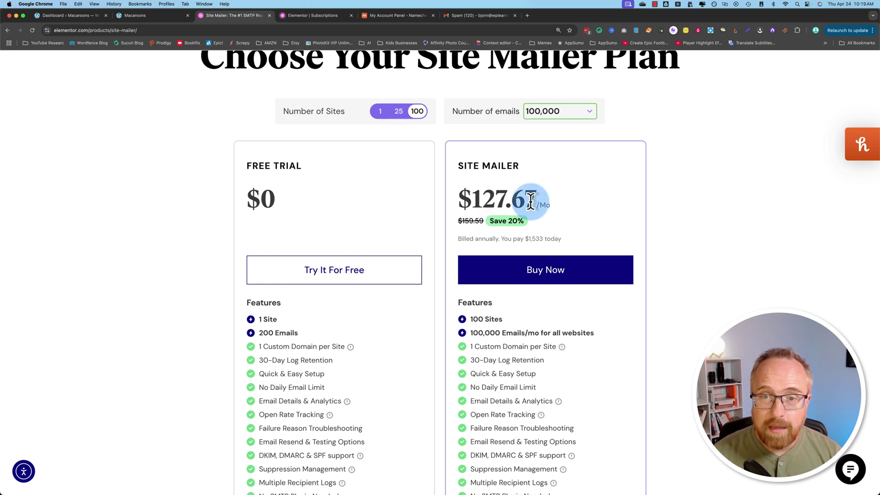
Highlight the $127.67 monthly price and the advanced features from Failure Reason Troubleshooting down
drag(538, 199, 468, 203)
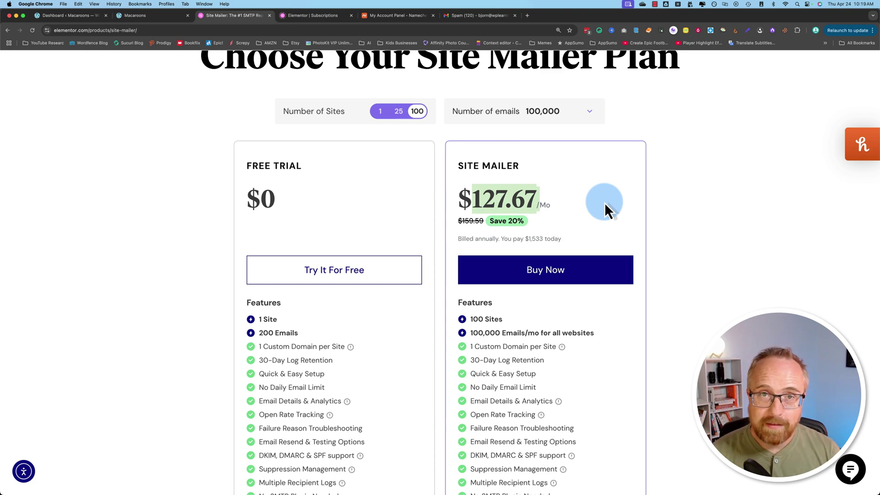
click(578, 195)
scroll(536, 344, down, 2)
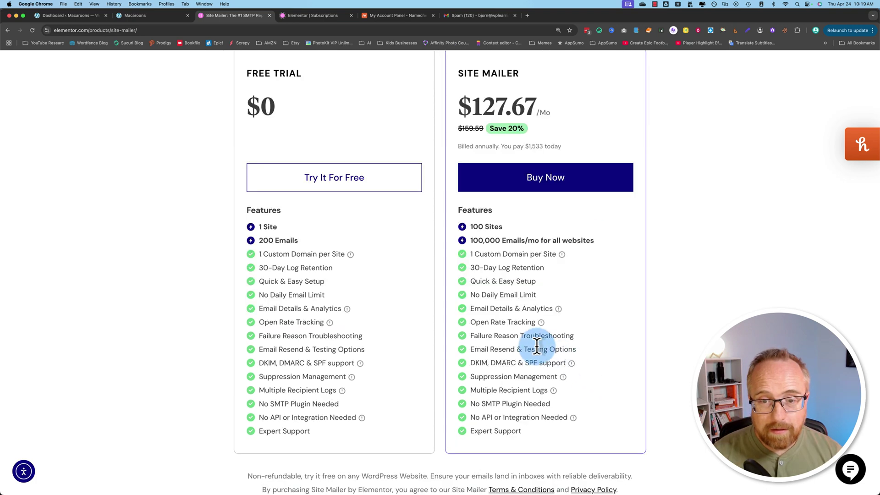
drag(470, 337, 568, 405)
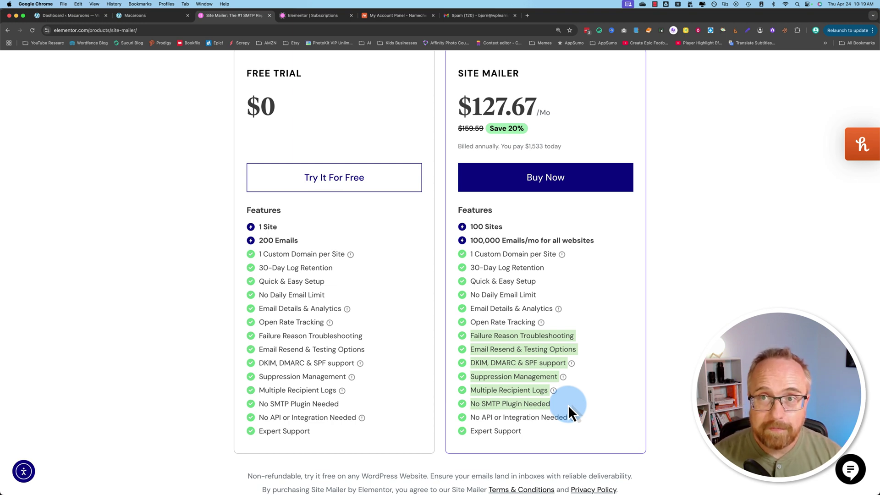
In WordPress admin, search Add Plugin for 'site mailer', then install and activate Site Mailer
click(77, 16)
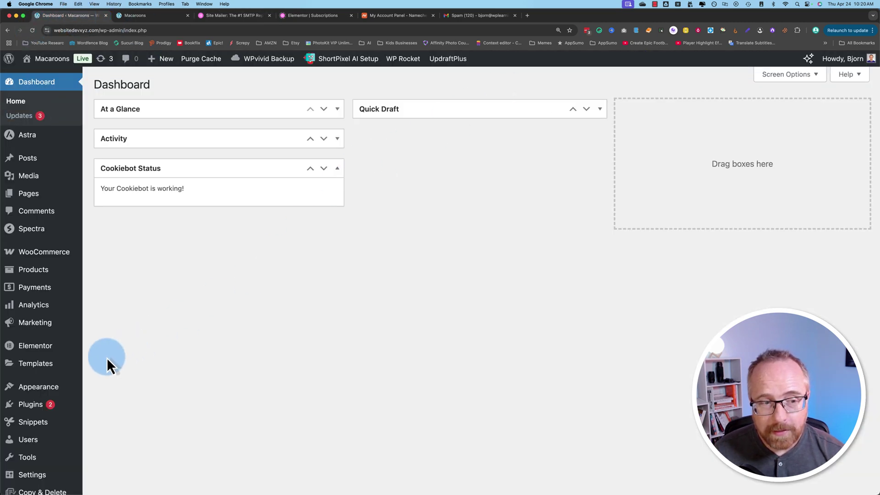
mouse_move(25, 406)
click(99, 424)
click(688, 152)
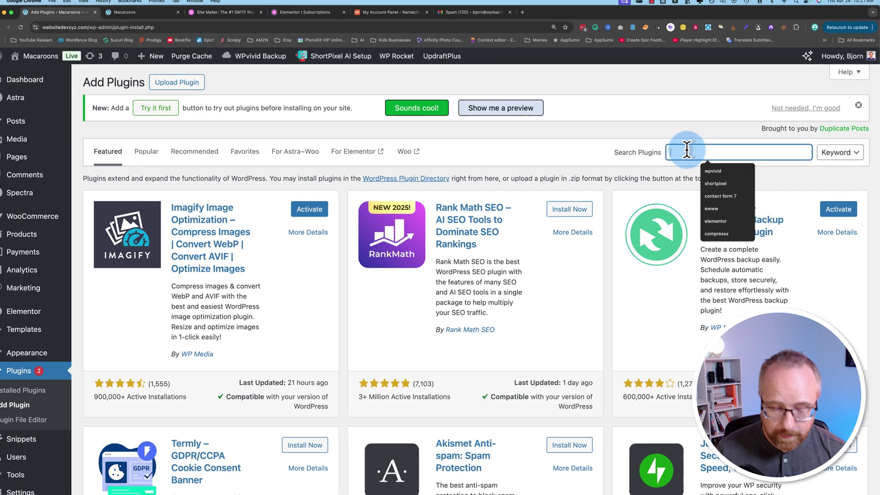
text(site mailer)
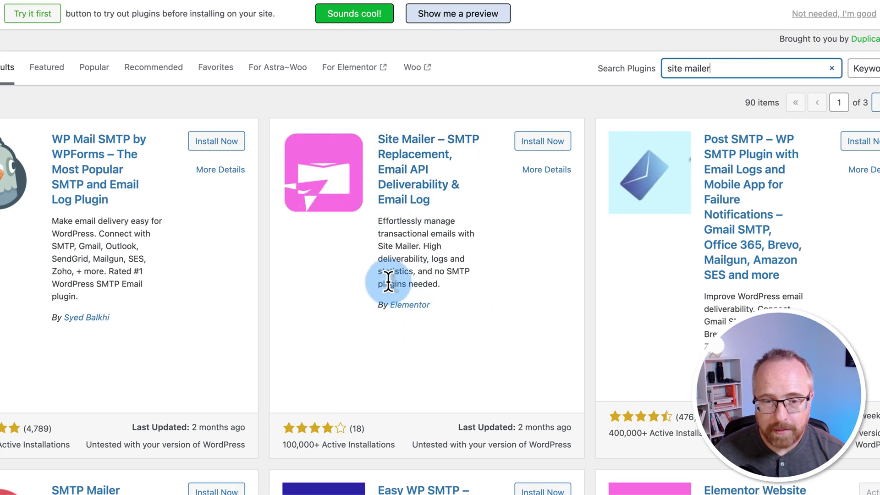
click(552, 141)
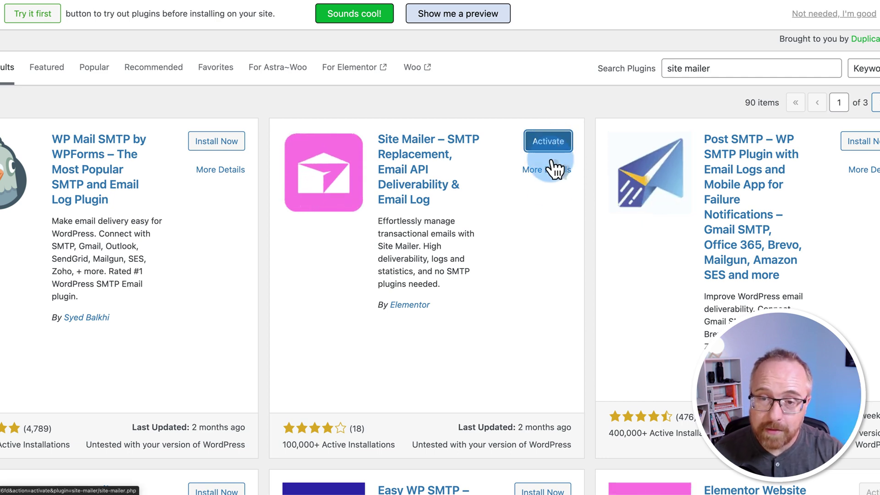
click(552, 146)
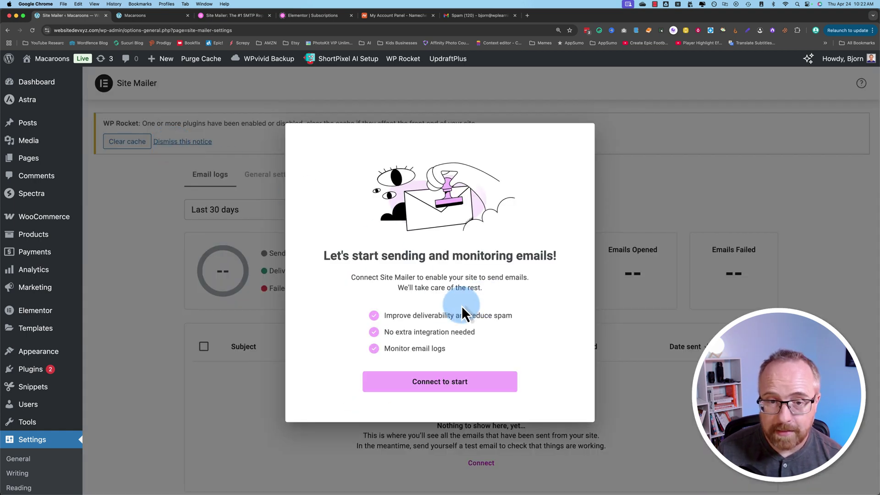
Connect Site Mailer to the Elementor account and review the 5K plan and default sender address
drag(323, 261, 460, 388)
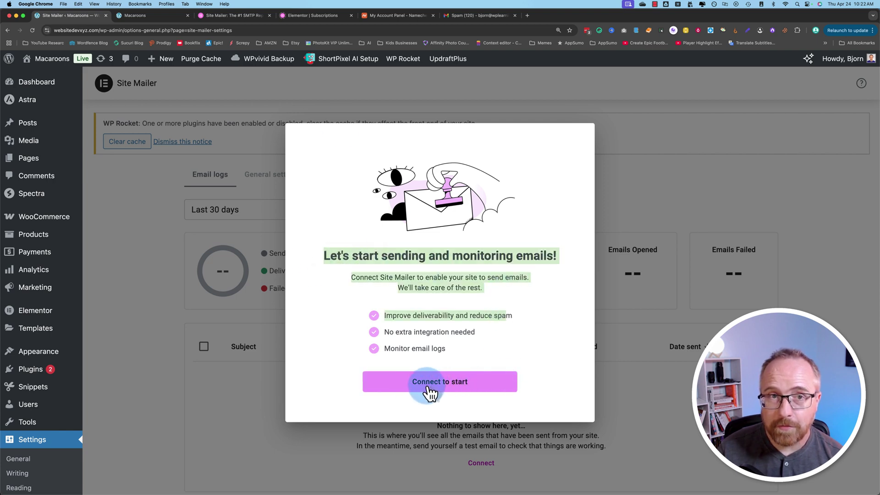
click(231, 15)
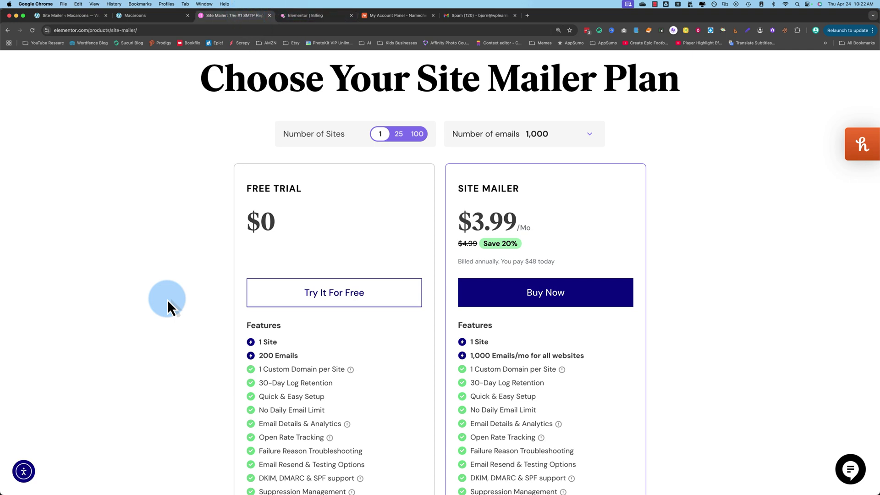
click(84, 18)
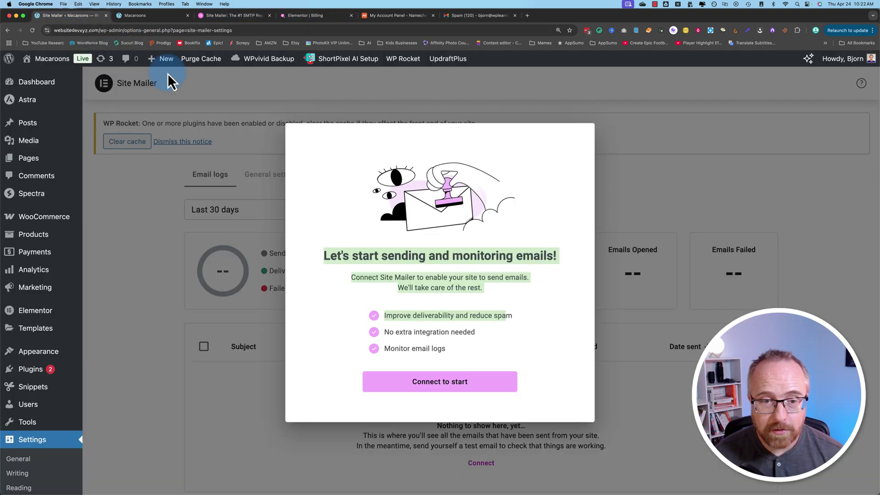
click(460, 386)
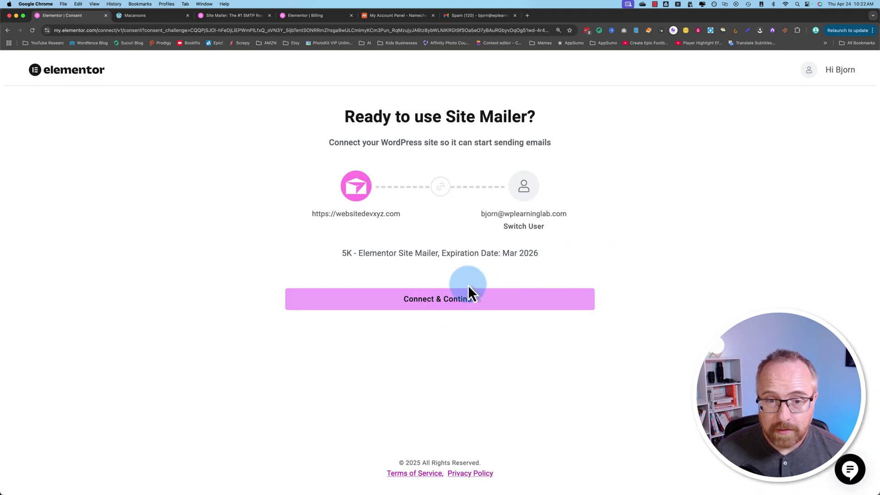
click(428, 301)
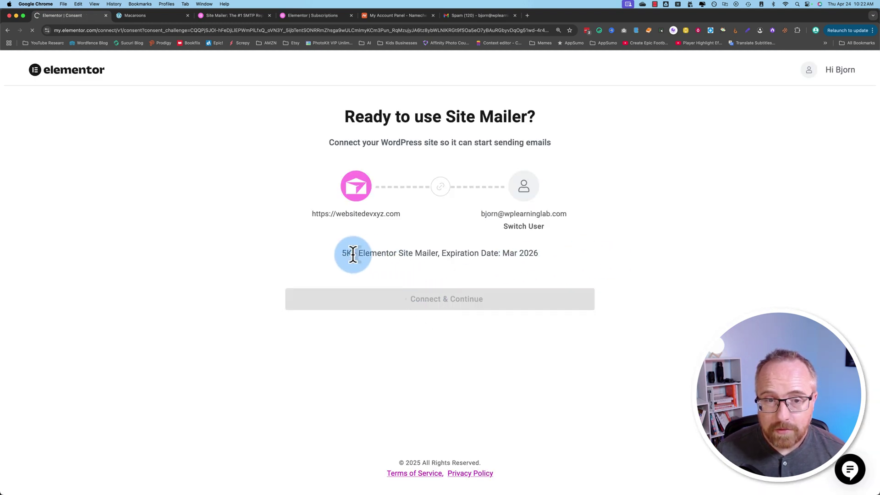
drag(343, 255, 544, 256)
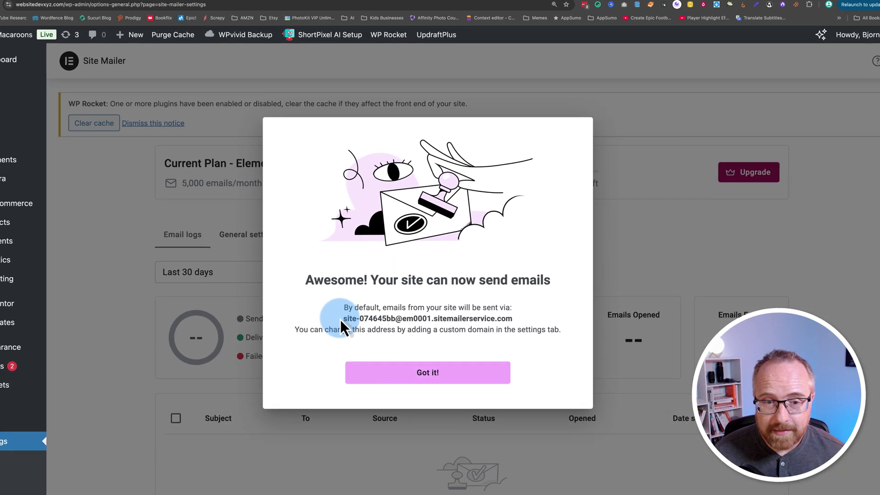
drag(341, 319, 520, 318)
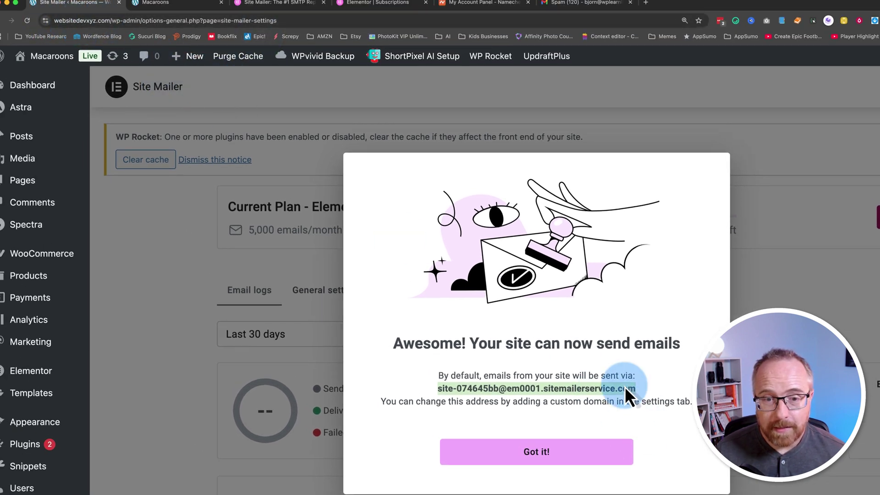
Dismiss the success and cache notices, open the sender settings, and review the recipient preview
click(540, 452)
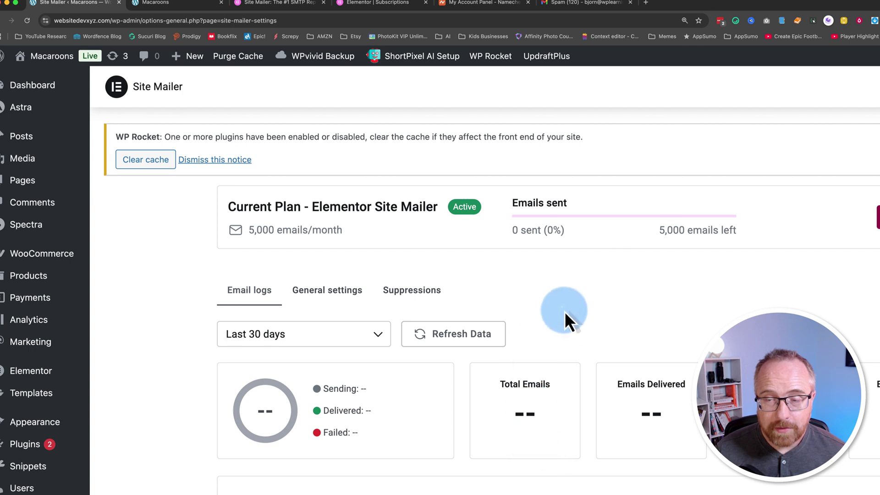
click(206, 161)
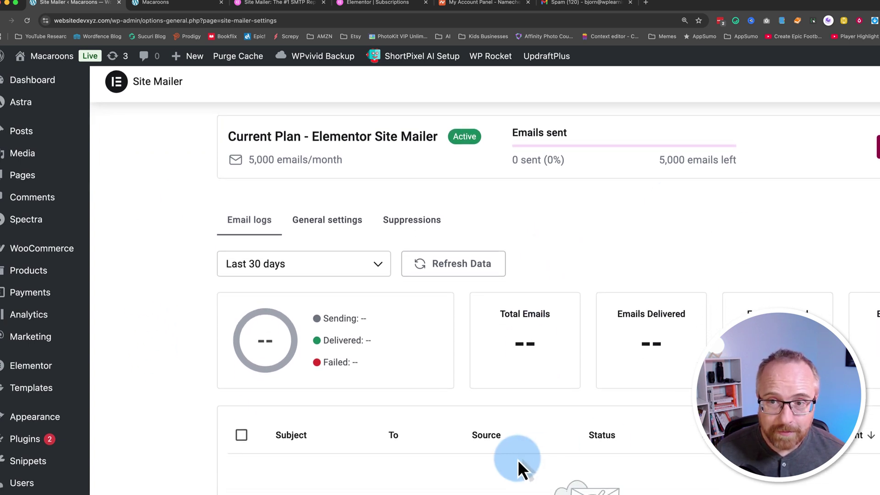
scroll(518, 460, down, 3)
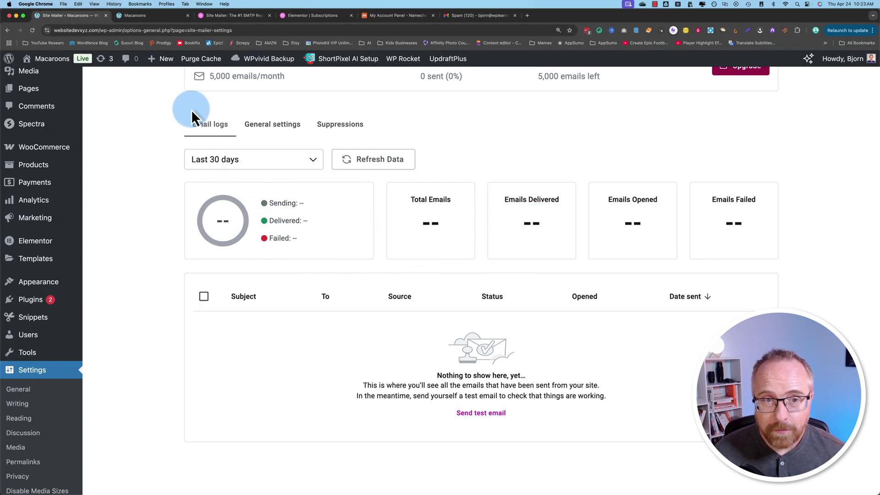
click(276, 134)
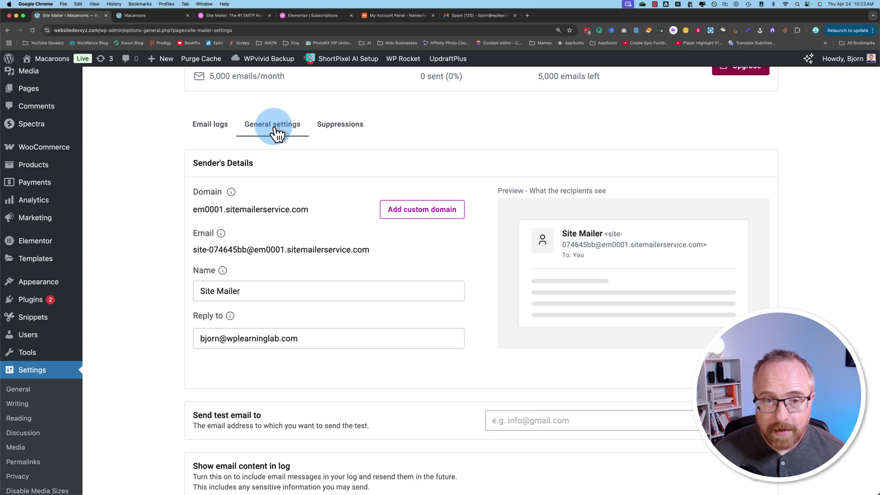
scroll(265, 191, down, 2)
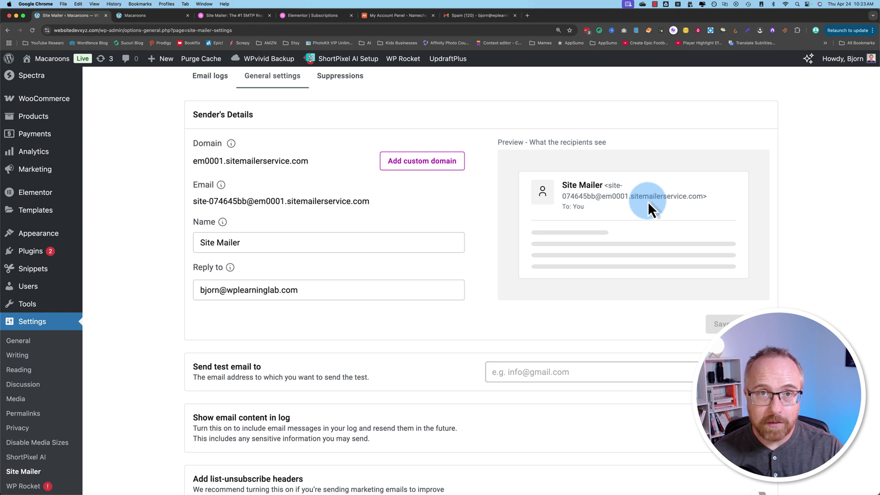
drag(562, 183, 613, 214)
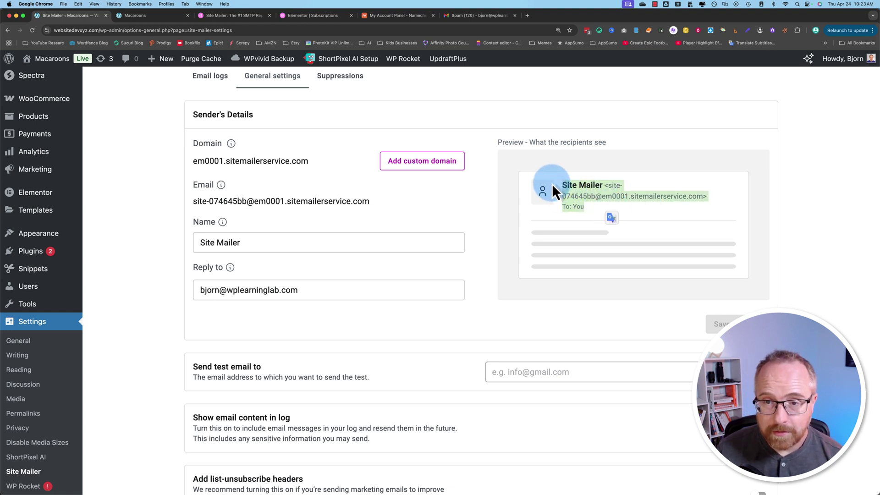
drag(608, 184, 703, 196)
click(582, 207)
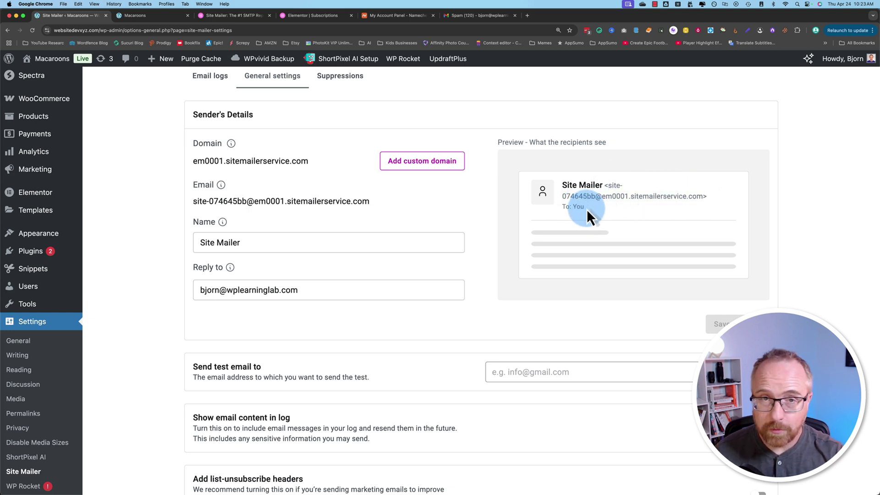
Replace sender name 'Site Mailer' with the owner's first name, then review reply-to and sending domain
click(222, 243)
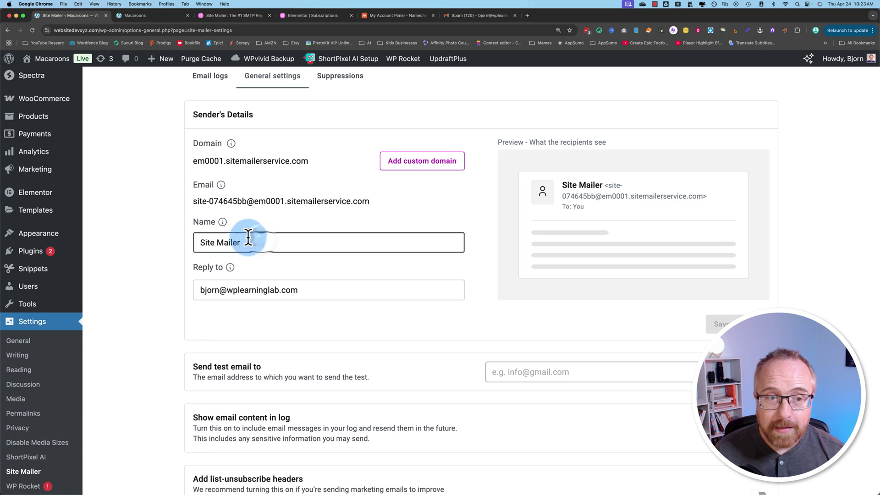
drag(248, 237, 183, 241)
text(Bjorn)
click(571, 186)
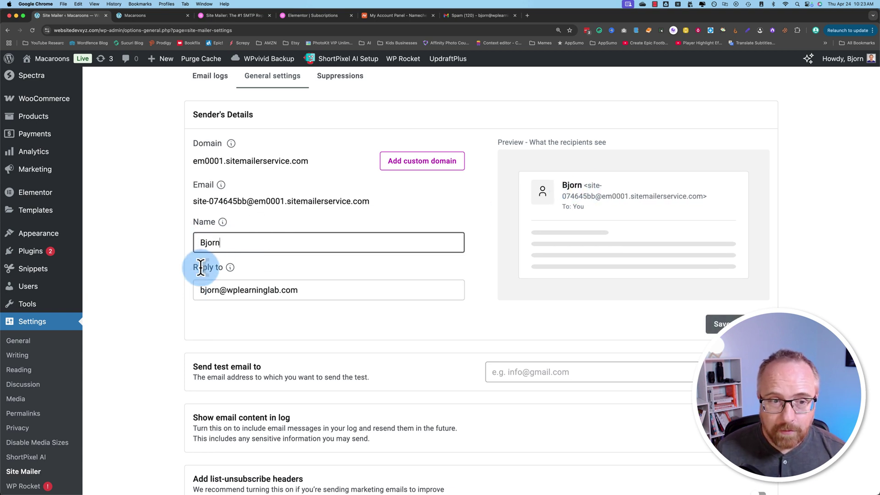
click(202, 291)
drag(202, 290, 327, 288)
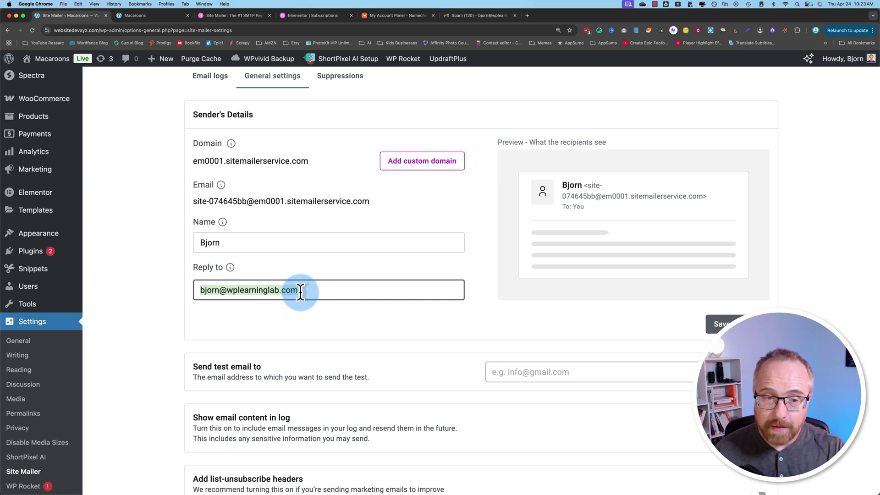
drag(308, 288, 190, 303)
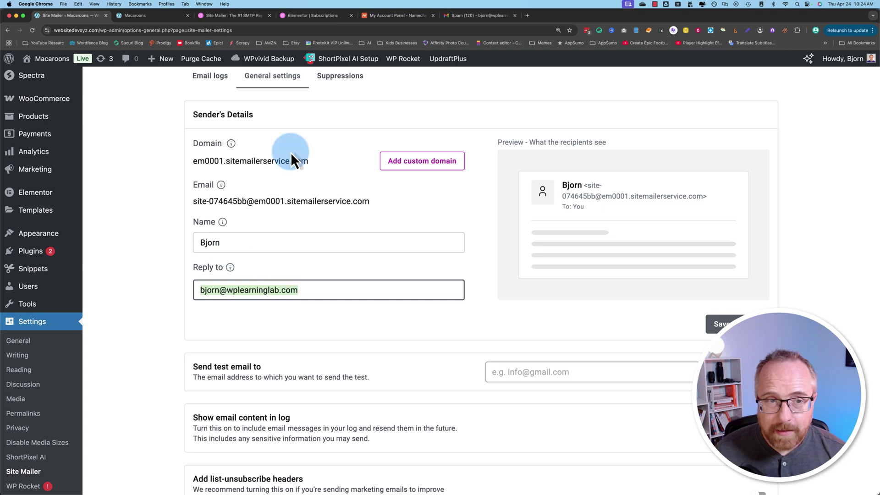
drag(192, 160, 311, 167)
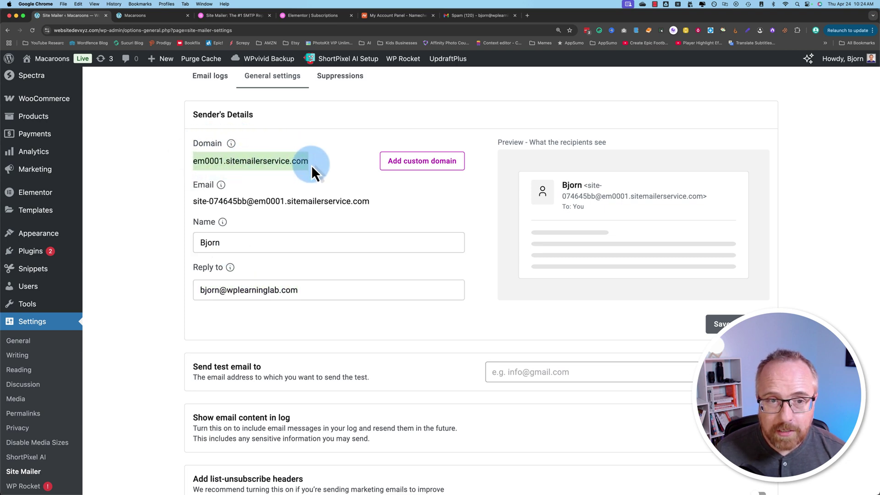
Start adding a custom domain and review its requirements, including the 72-hour setup and public-domain warning
click(424, 160)
click(340, 289)
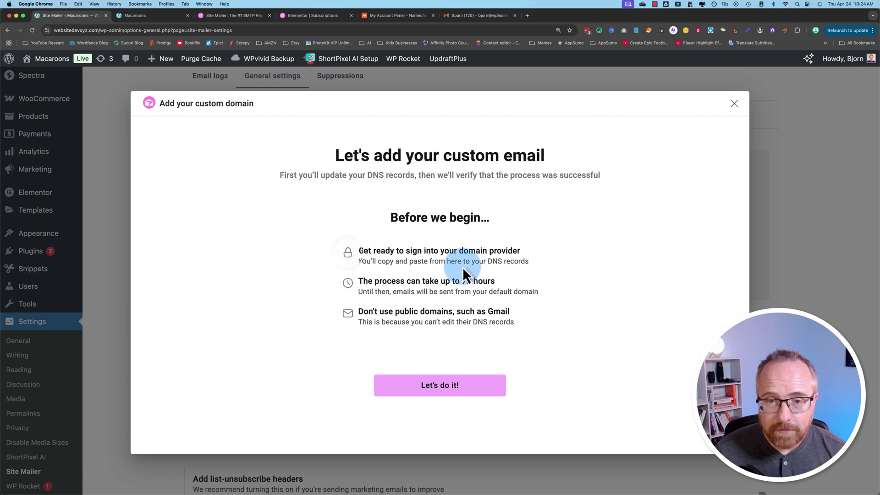
drag(535, 257, 426, 251)
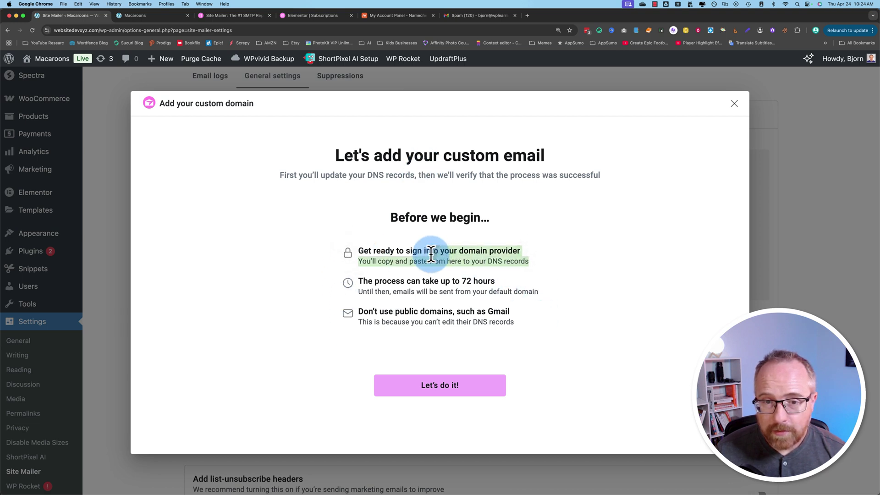
drag(501, 284, 414, 280)
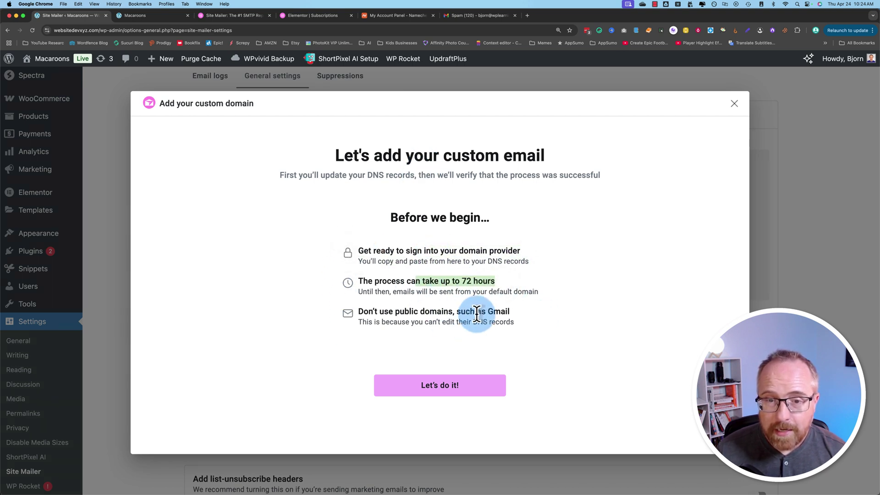
drag(512, 312, 358, 314)
click(485, 343)
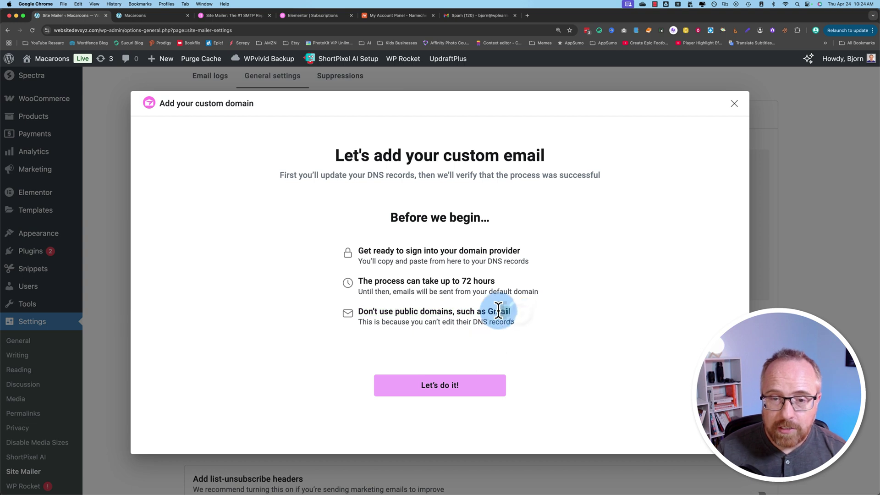
drag(515, 322, 440, 320)
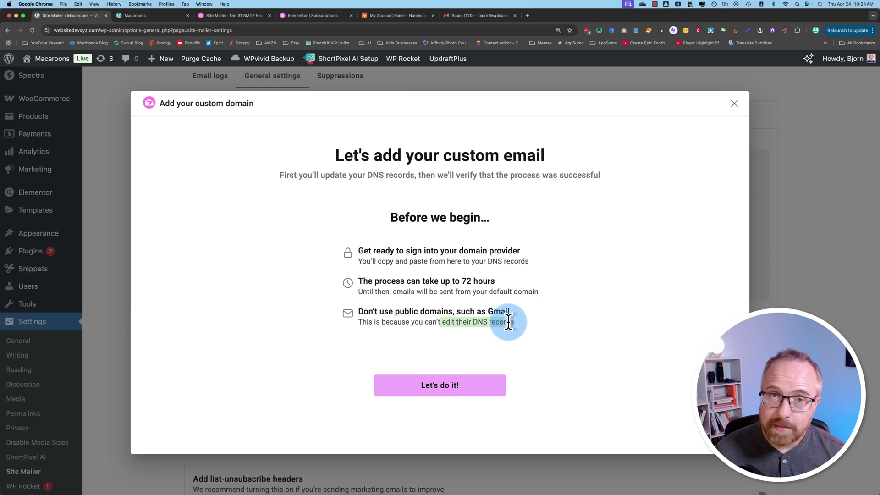
click(472, 390)
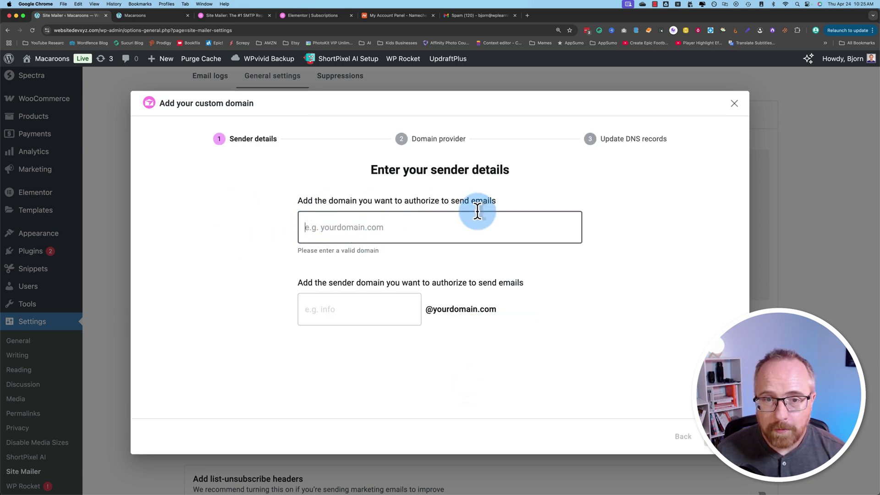
drag(114, 31, 51, 32)
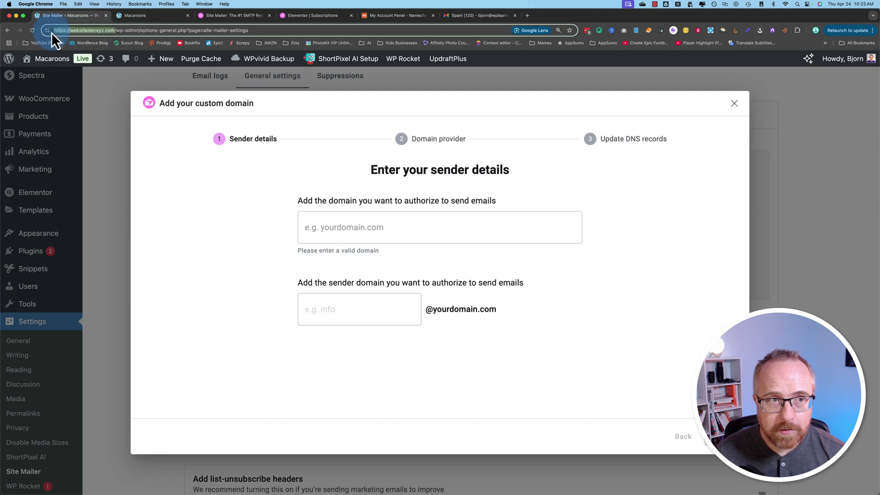
key(super+c)
click(315, 229)
key(super+v)
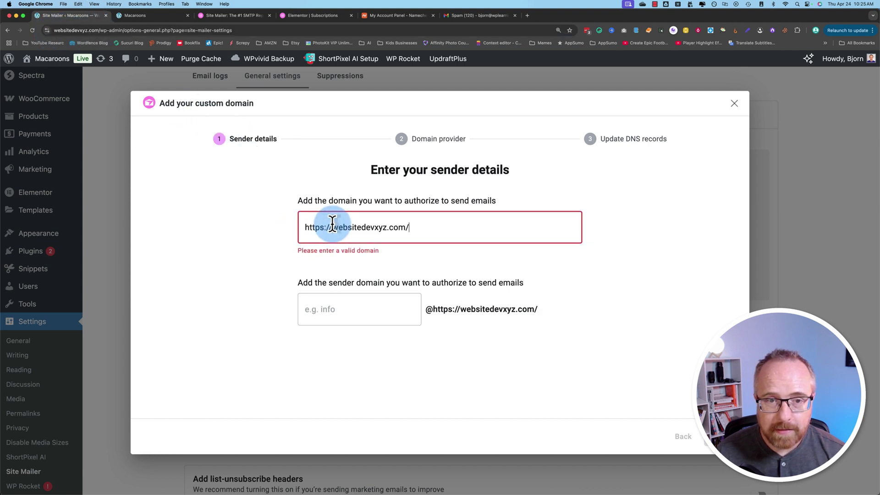
drag(332, 228, 278, 225)
key(BackSpace)
click(381, 226)
key(BackSpace)
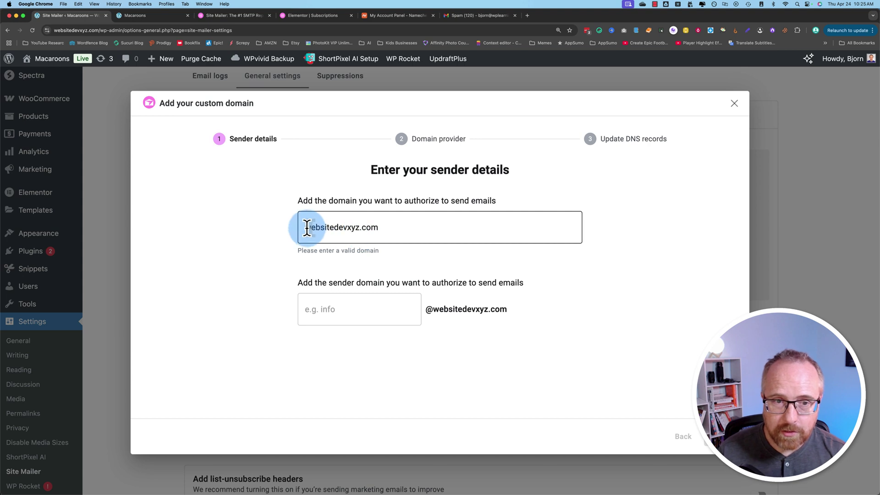
drag(304, 227, 377, 227)
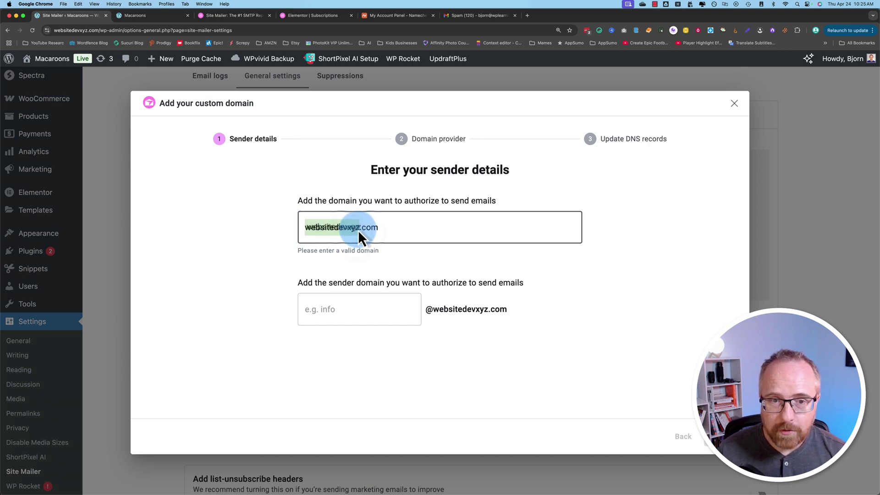
click(393, 226)
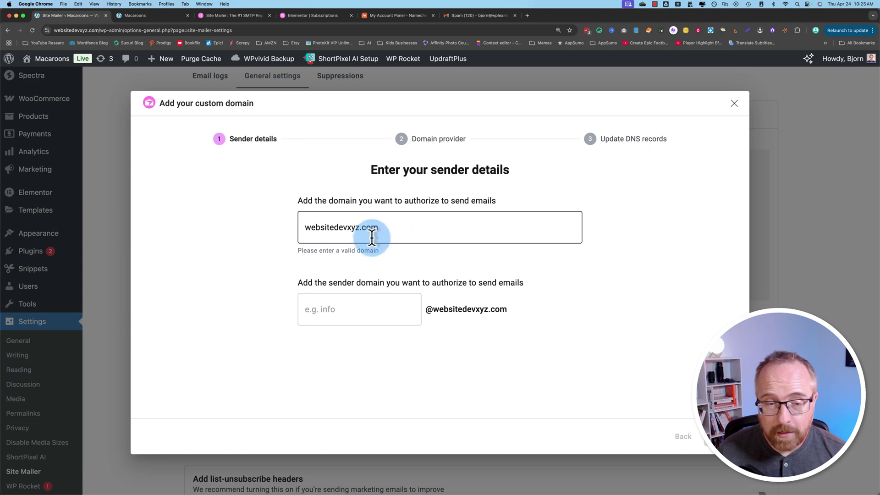
Enter 'support' as the sender mailbox and continue to the Domain provider step
drag(297, 282, 497, 298)
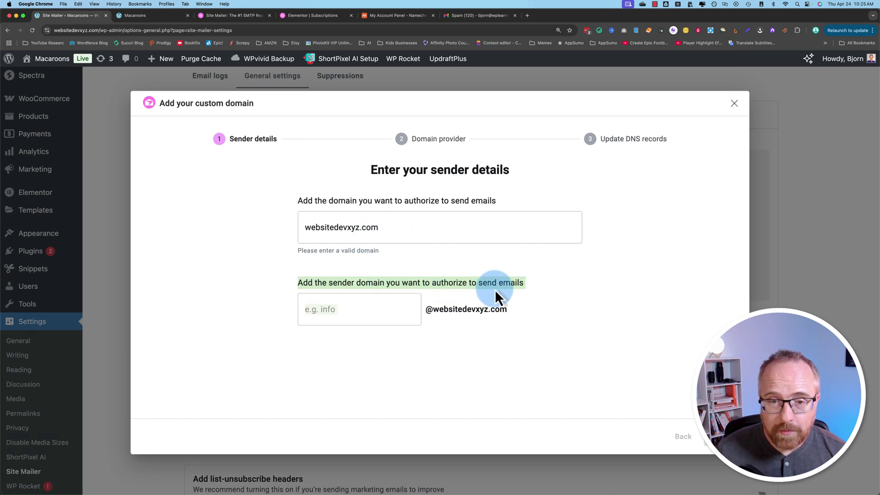
click(360, 315)
text(support)
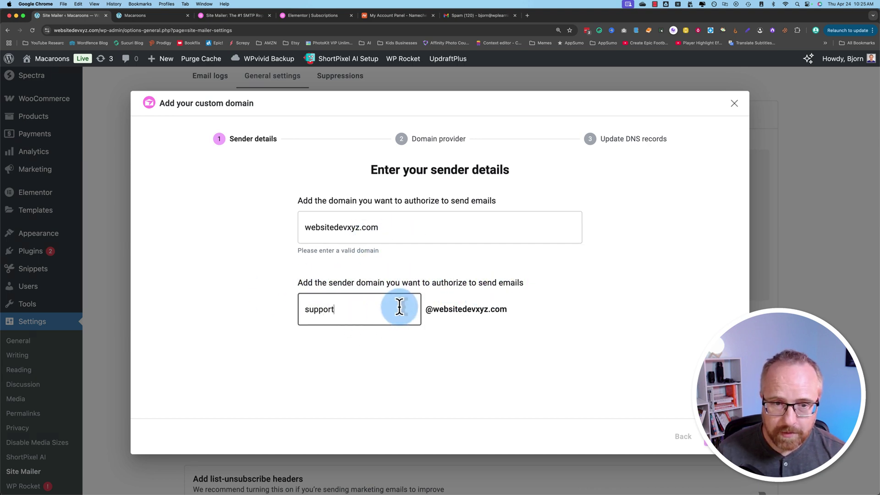
drag(427, 309, 513, 312)
click(542, 394)
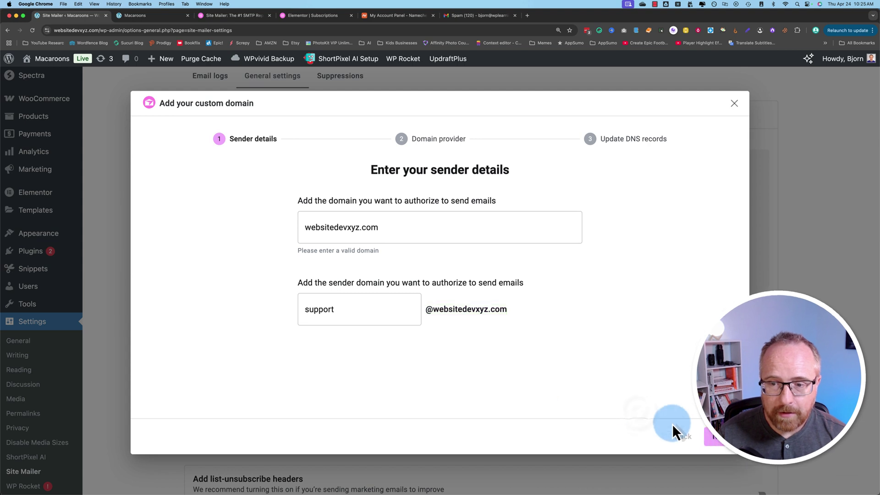
click(724, 439)
triple_click(450, 221)
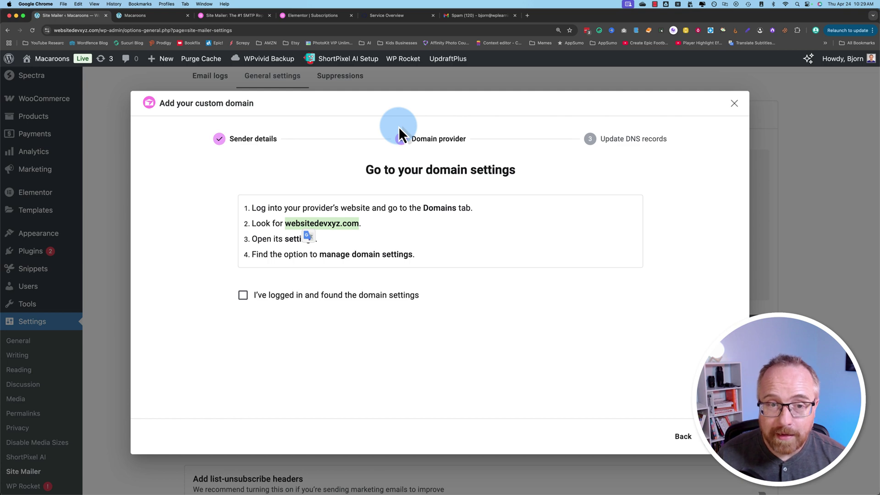
Open DNS management for websitedevxyz.com in the MakersHost client area
click(379, 16)
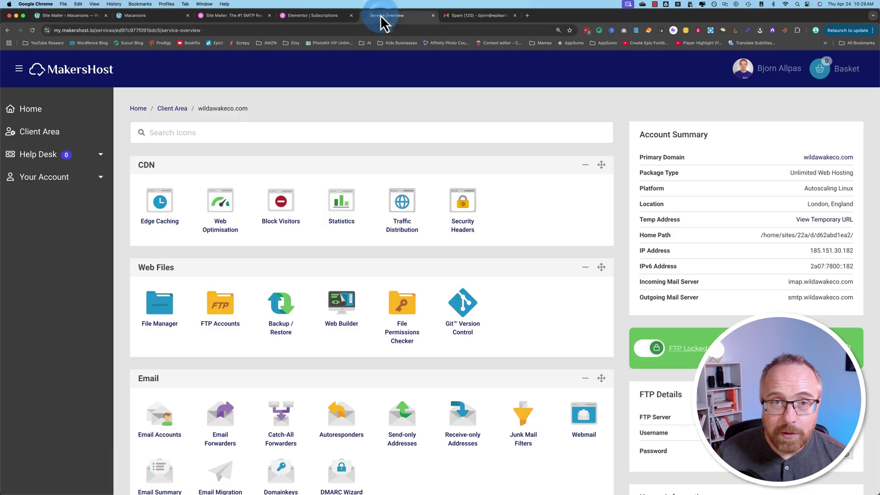
scroll(153, 436, down, 8)
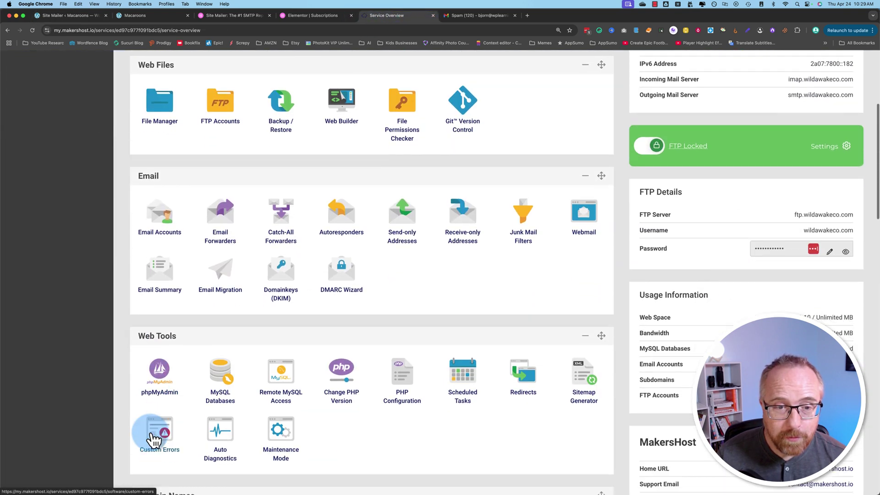
scroll(153, 436, down, 5)
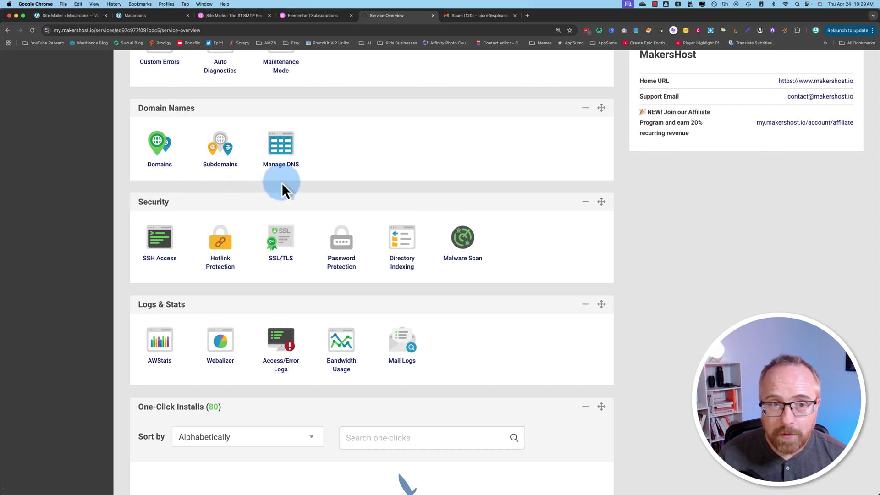
click(290, 172)
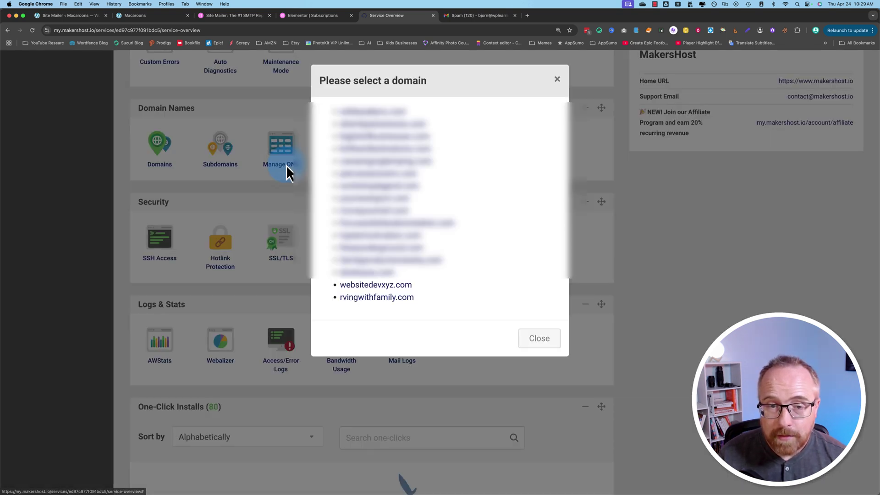
click(352, 287)
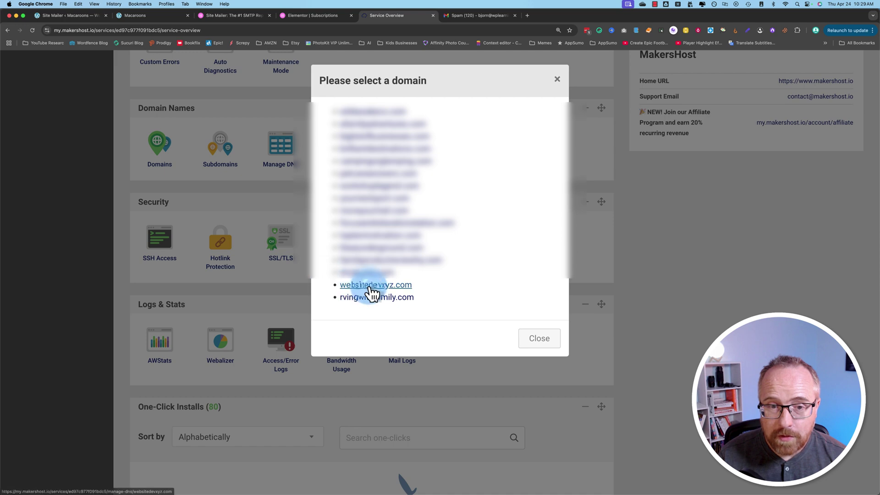
scroll(304, 271, down, 10)
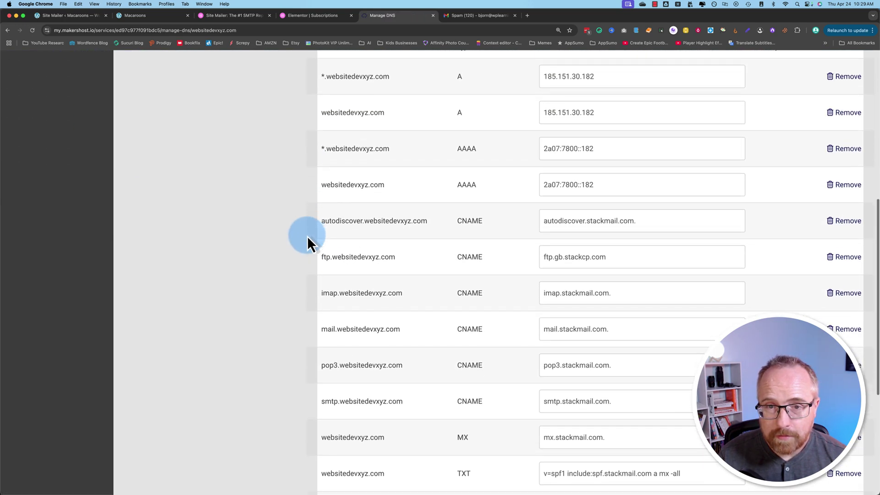
scroll(308, 238, down, 3)
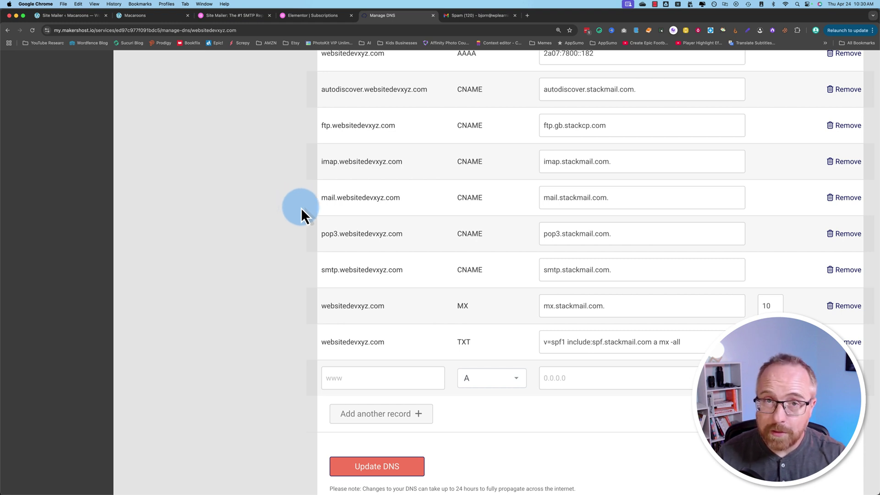
scroll(334, 291, down, 3)
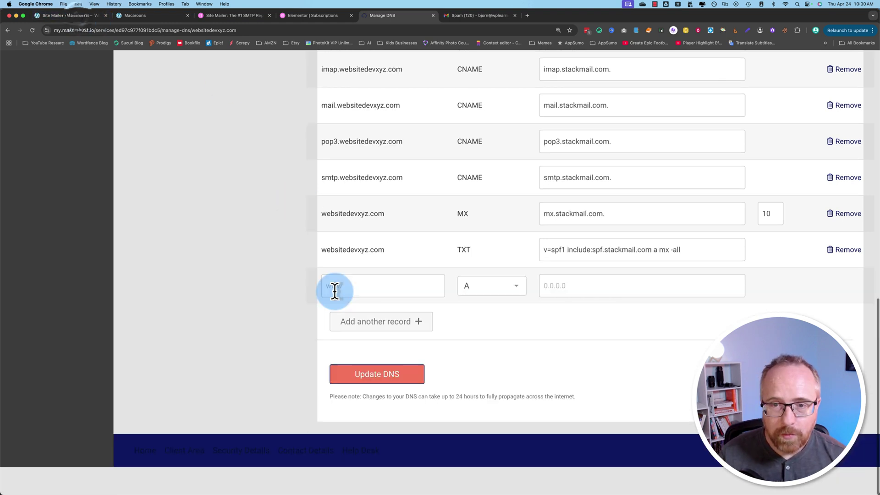
Create a new CNAME record and fill its host with em433 copied from Site Mailer
click(509, 291)
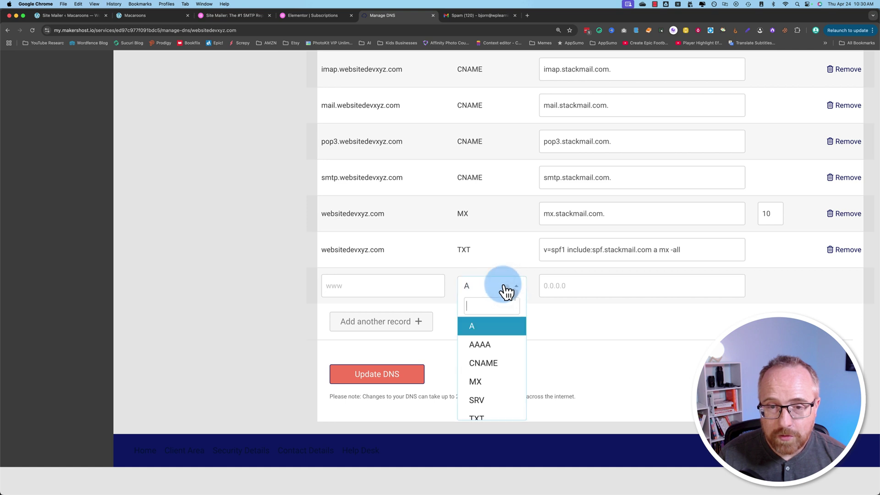
scroll(501, 355, down, 1)
click(468, 331)
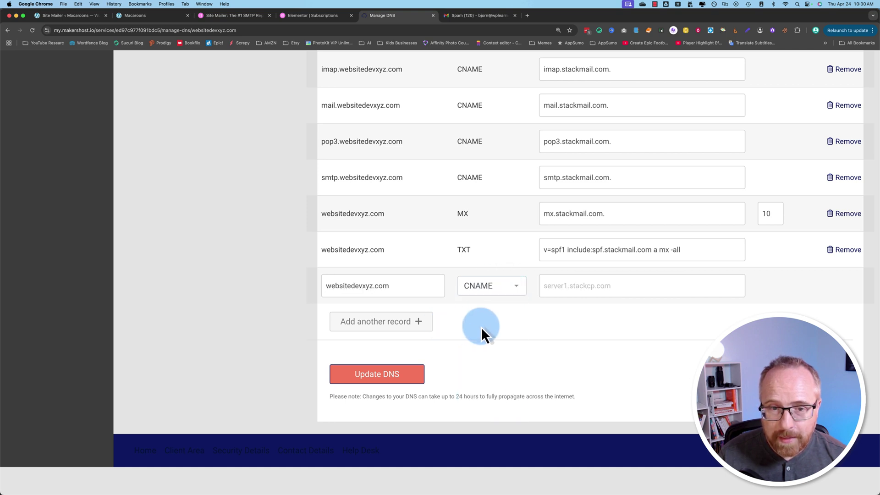
click(390, 282)
drag(391, 283, 328, 284)
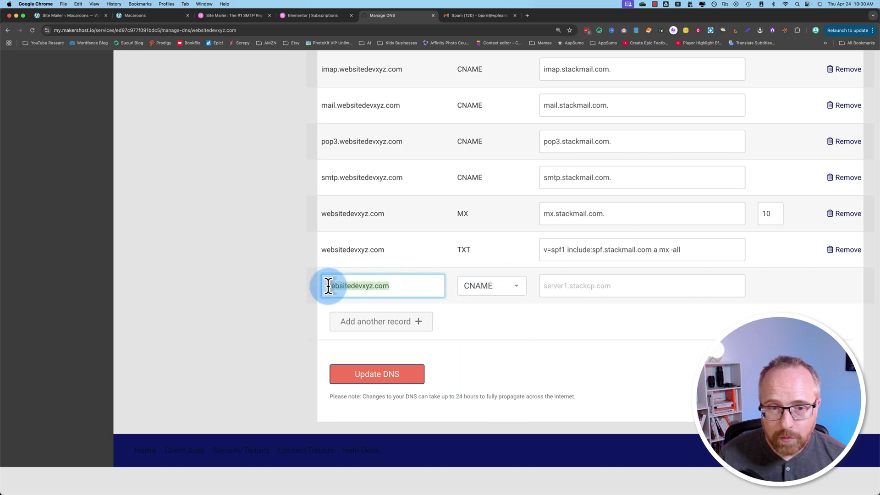
click(575, 290)
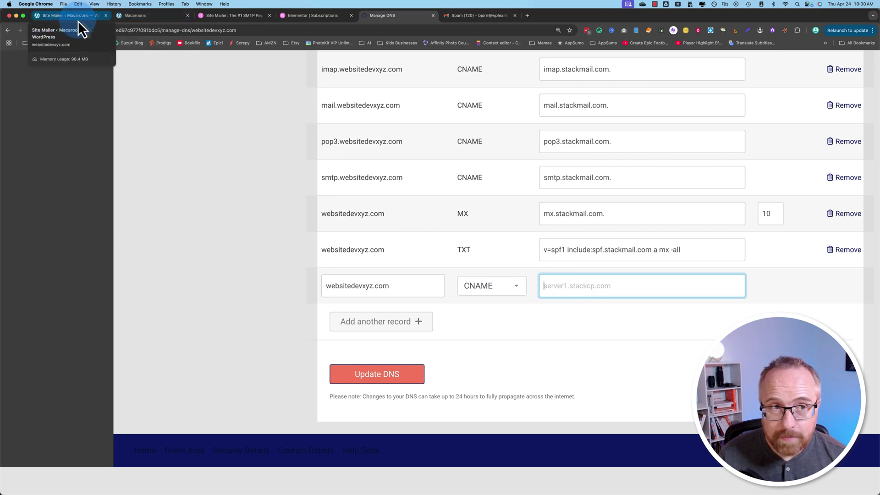
click(132, 21)
click(75, 17)
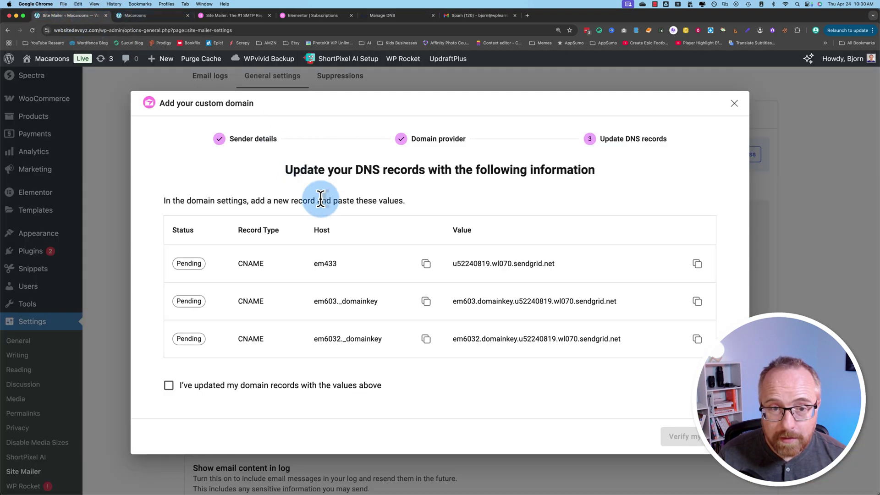
click(426, 266)
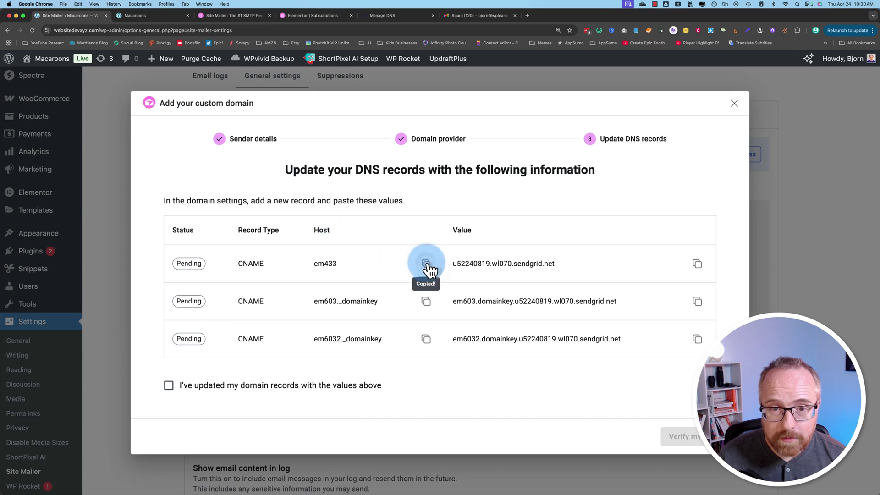
click(376, 16)
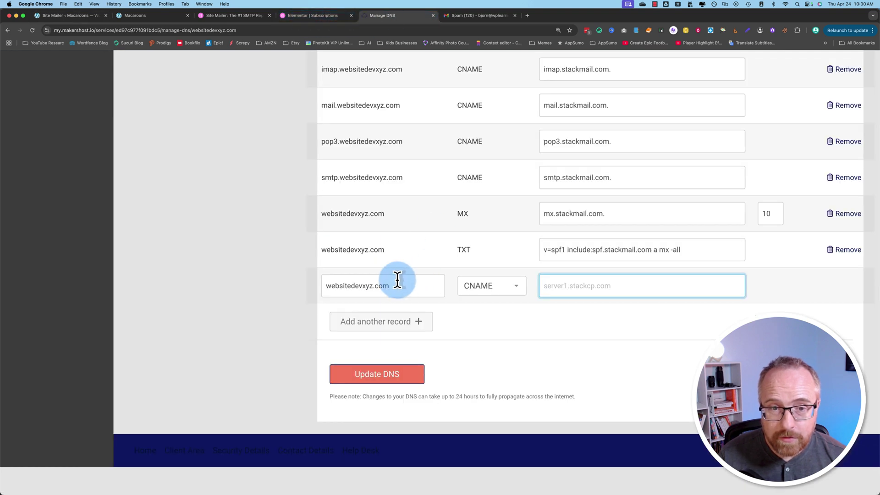
drag(389, 286, 324, 285)
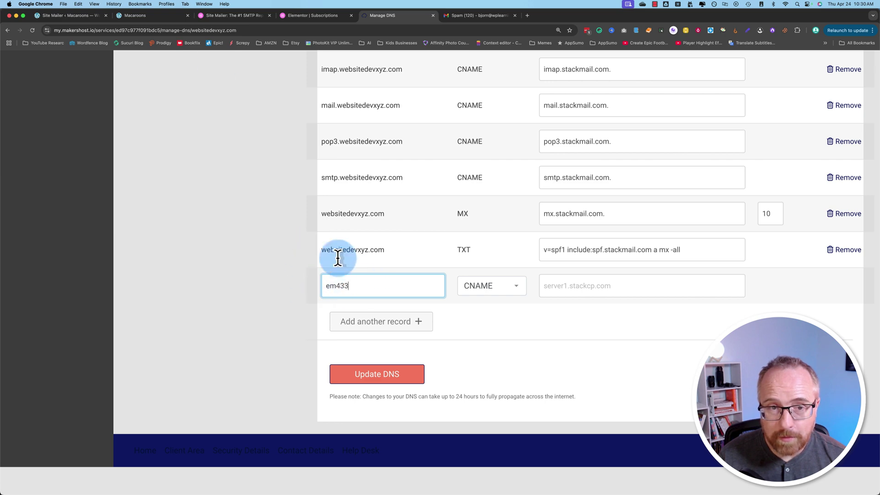
Paste u52240819.wl070.sendgrid.net as the record's value and add another record row
click(84, 19)
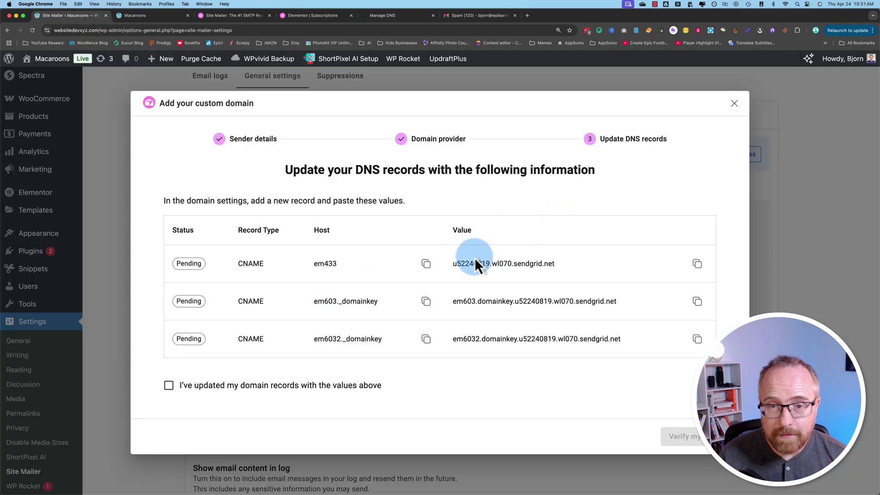
click(697, 264)
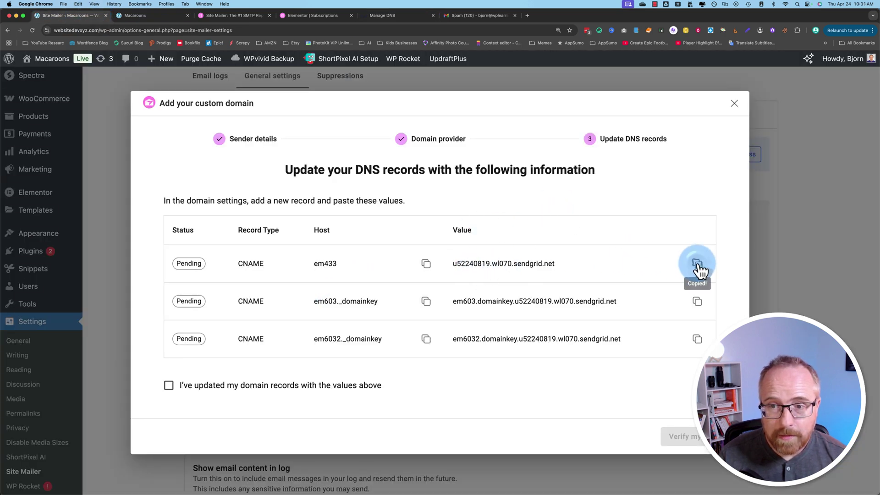
click(337, 17)
click(375, 17)
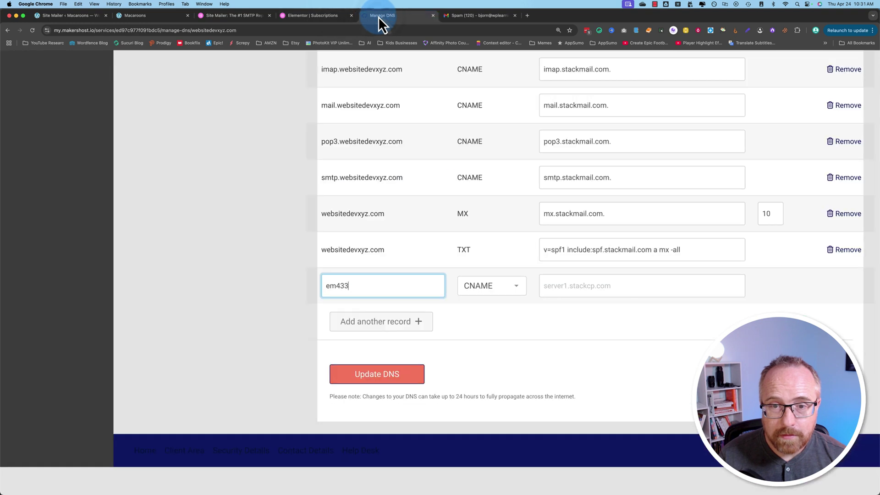
click(582, 292)
key(super+v)
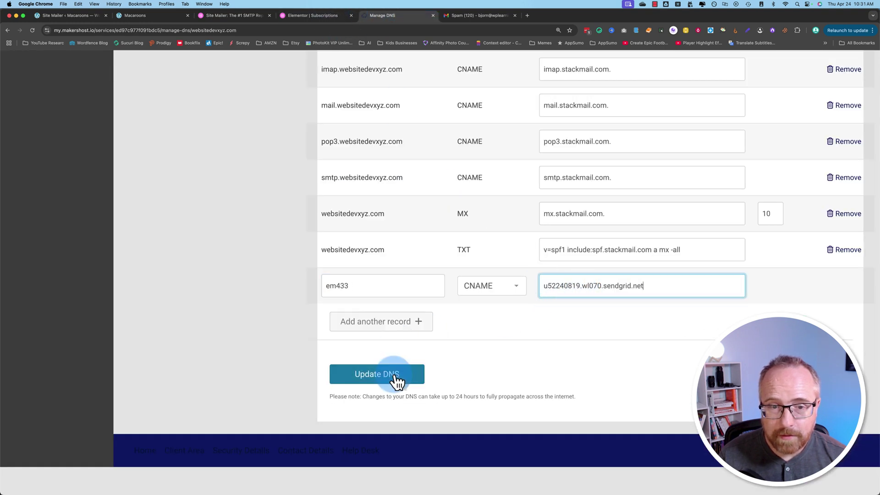
click(403, 326)
Add a CNAME record with host em603._domainkey pointing to its SendGrid domainkey value
click(495, 357)
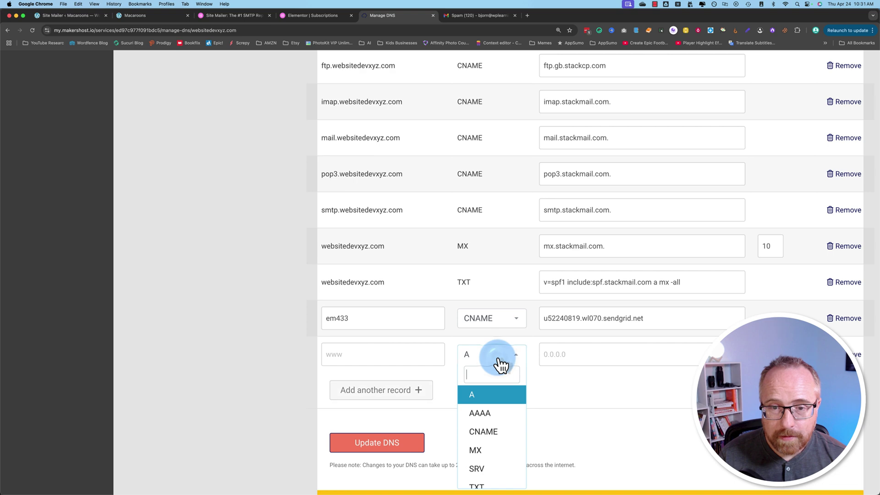
click(496, 431)
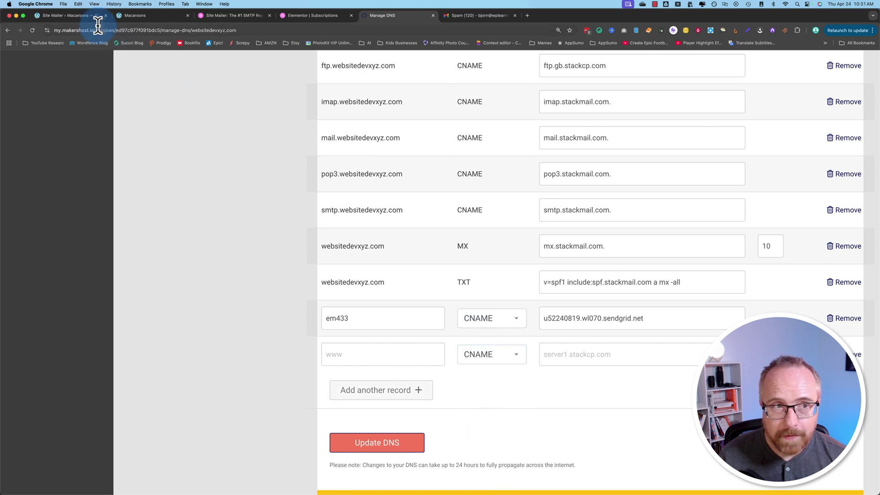
click(69, 16)
click(428, 301)
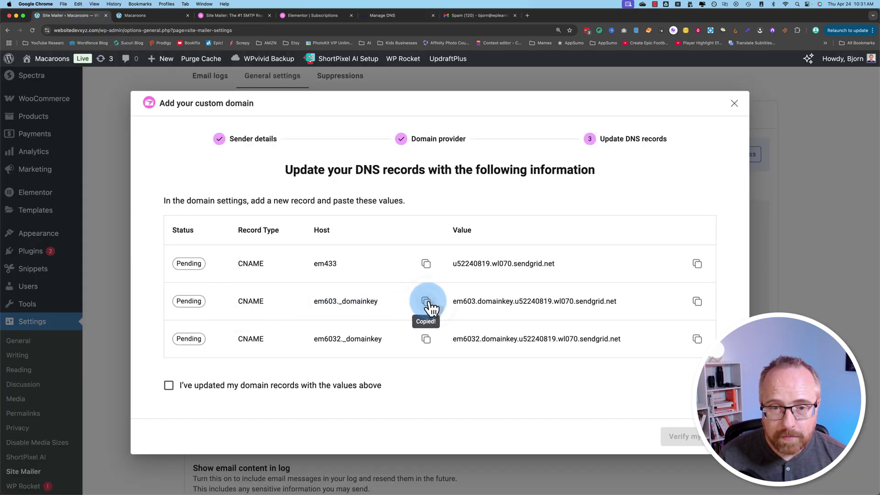
click(398, 16)
click(434, 359)
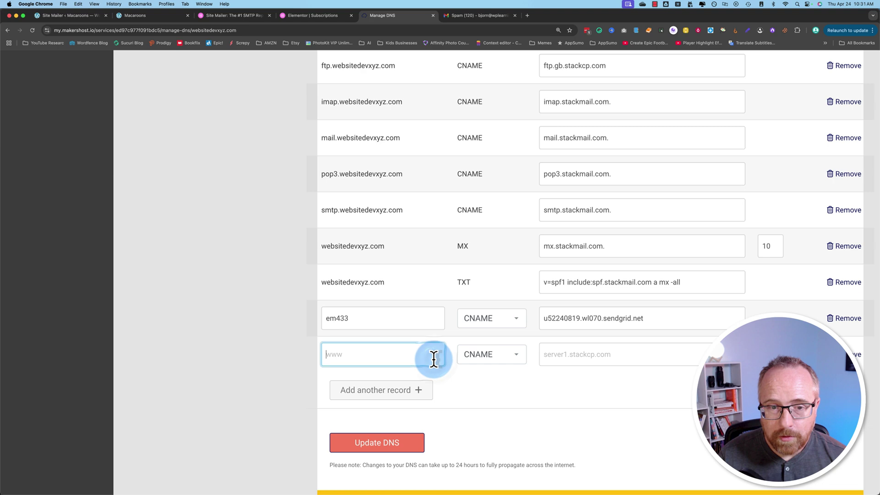
key(super+v)
click(76, 17)
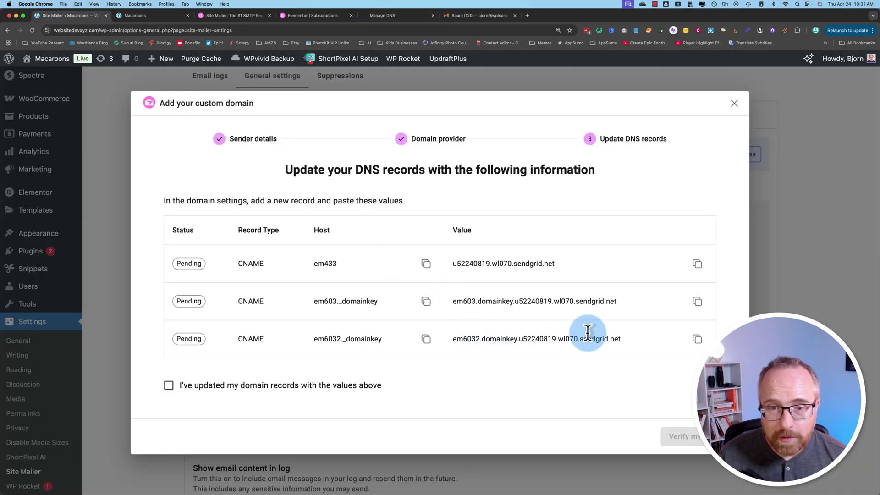
click(697, 301)
click(373, 17)
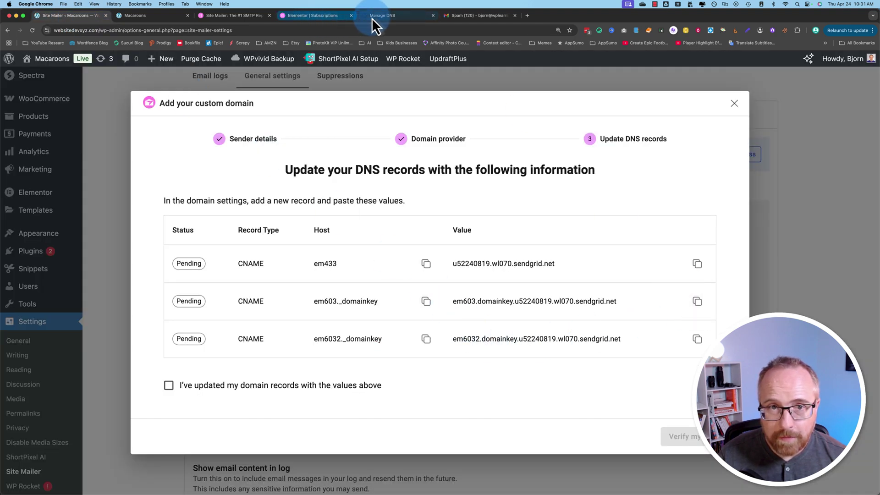
click(585, 352)
key(super+v)
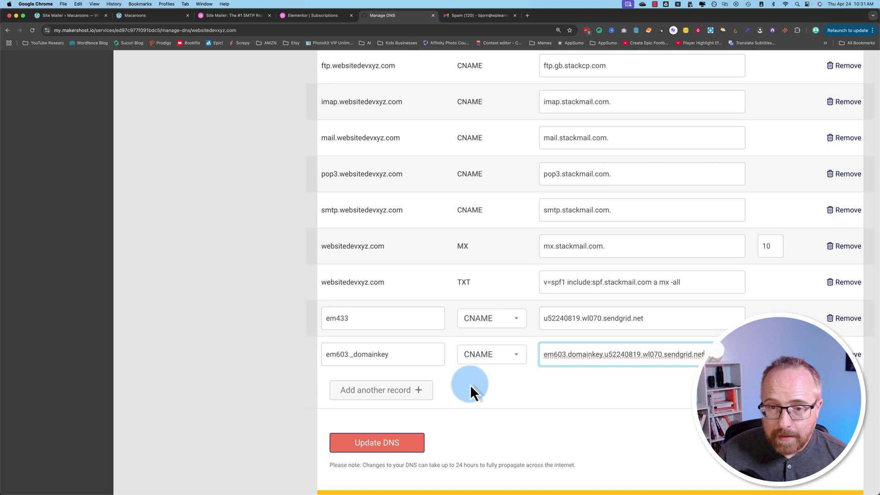
Add another CNAME record for em6032._domainkey with its matching SendGrid domainkey value
click(423, 389)
click(487, 391)
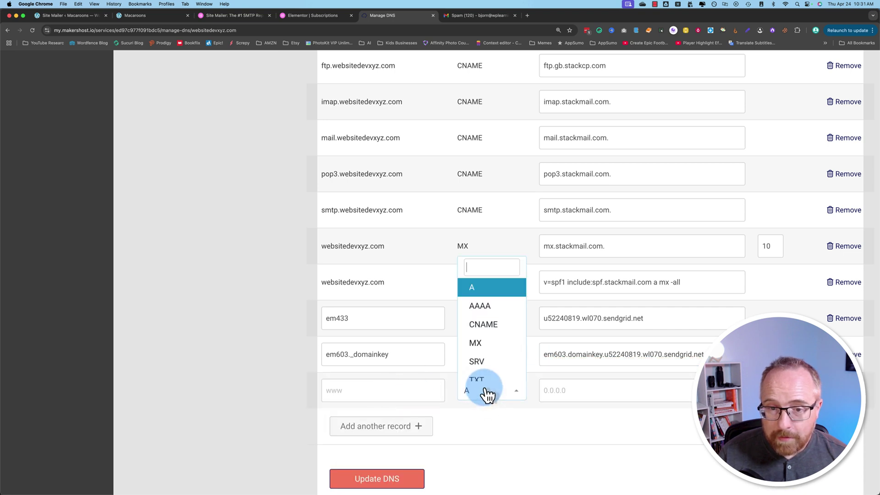
click(483, 325)
click(94, 16)
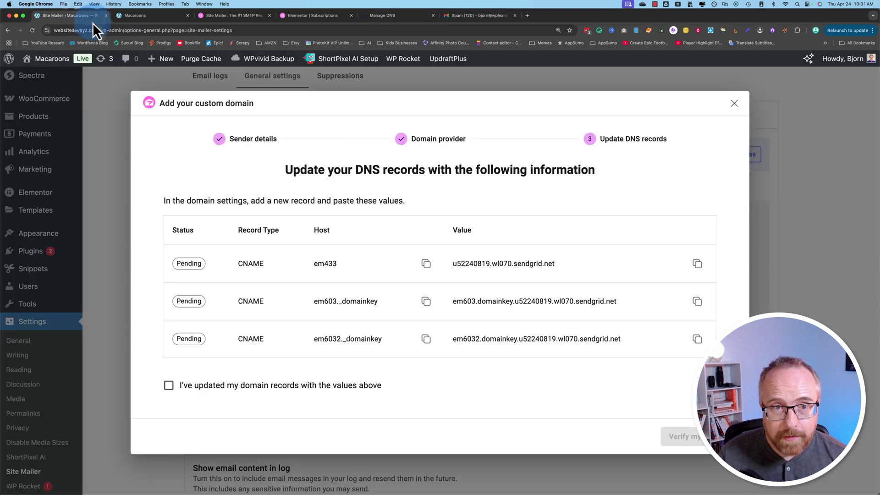
click(426, 340)
click(399, 15)
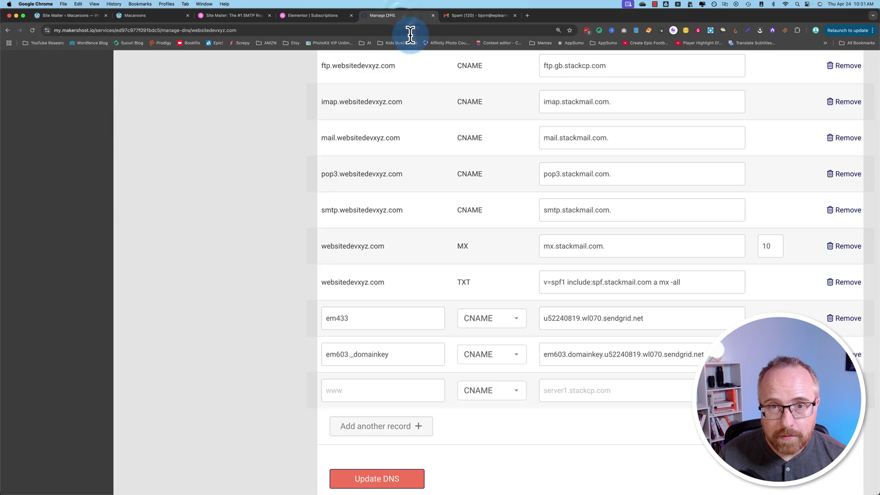
click(437, 390)
key(cmd+v)
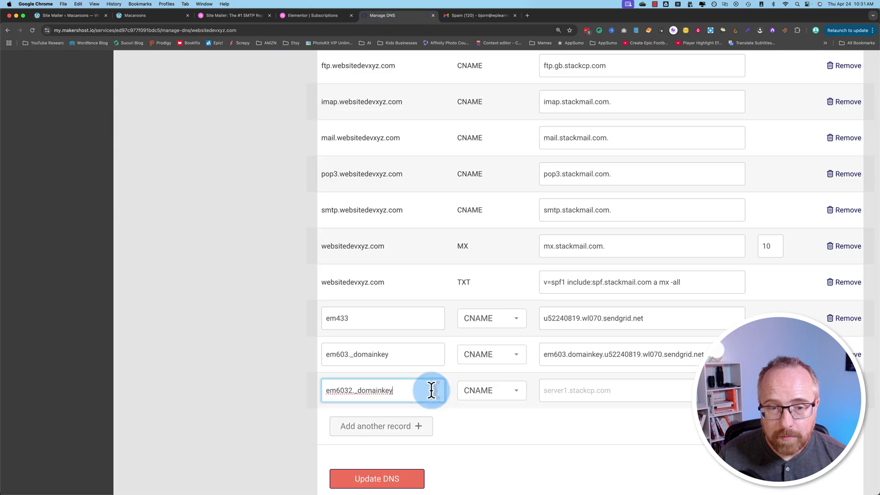
click(94, 20)
click(697, 339)
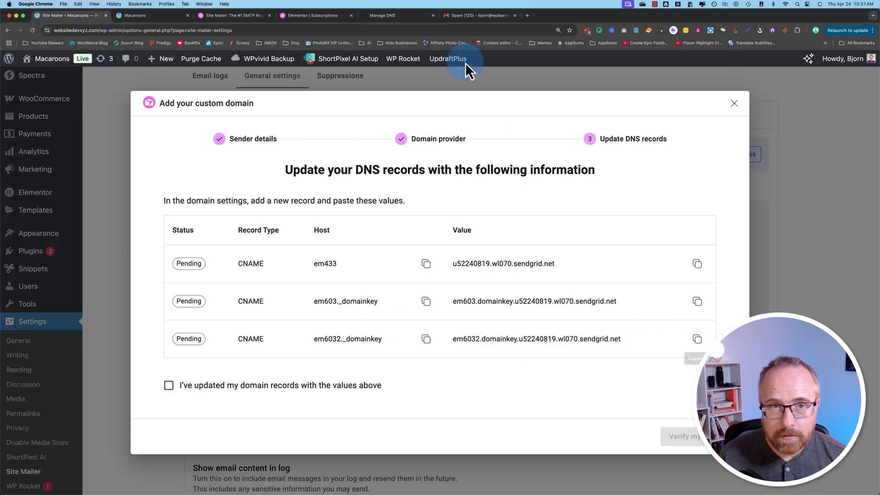
click(395, 17)
click(572, 391)
key(cmd+v)
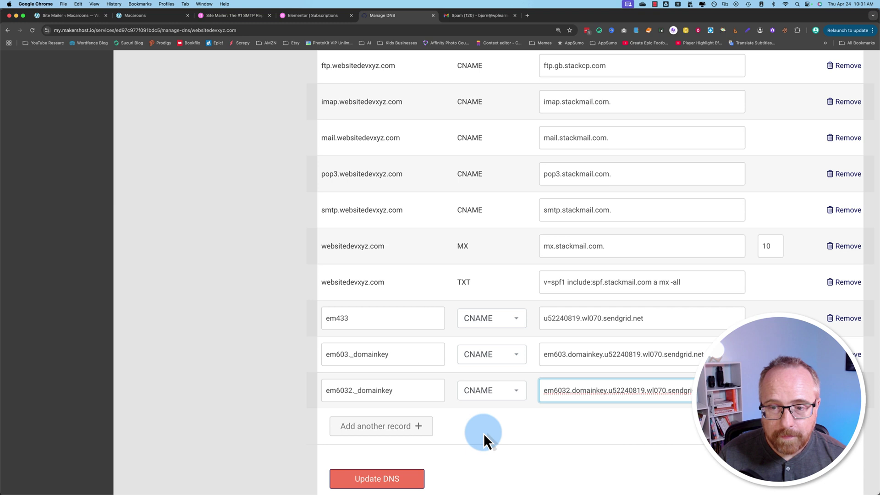
scroll(486, 438, down, 2)
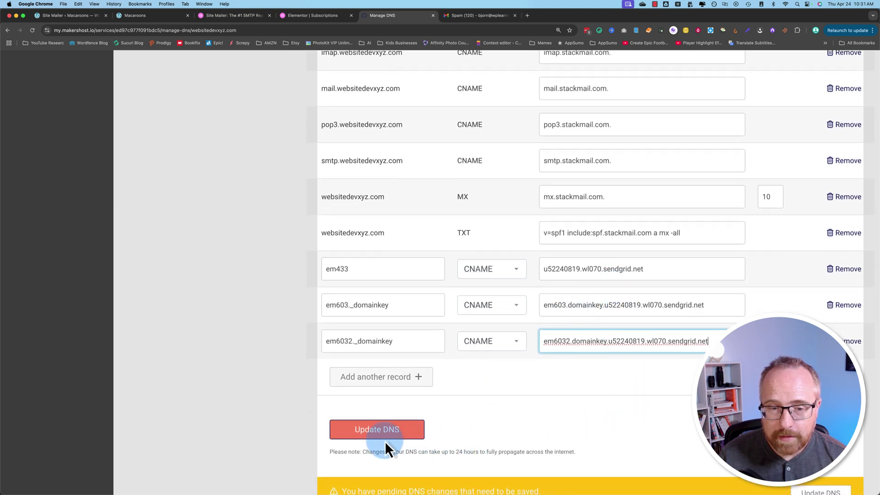
Save the DNS changes with Update DNS and check the three new SendGrid records
click(383, 439)
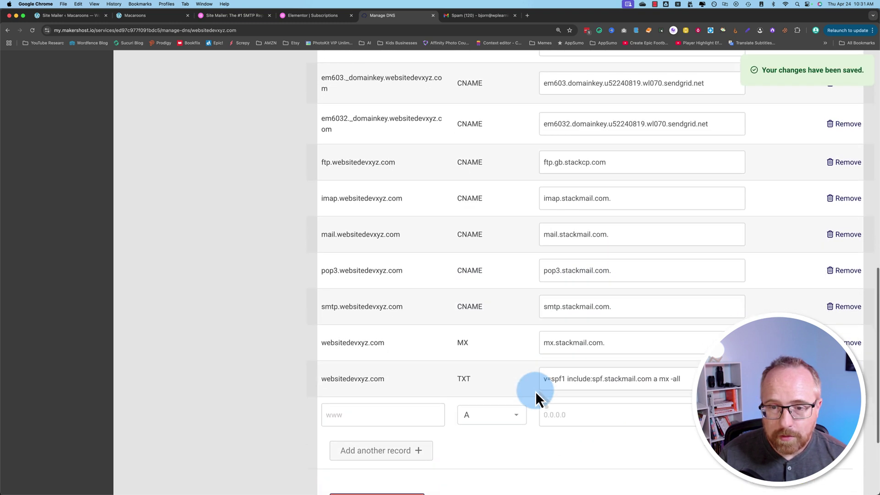
scroll(446, 345, up, 4)
scroll(445, 344, up, 2)
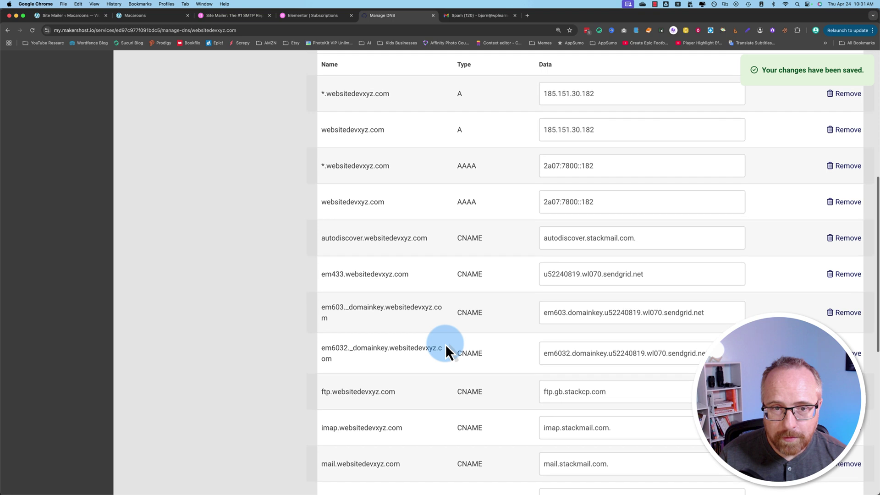
drag(347, 281, 709, 350)
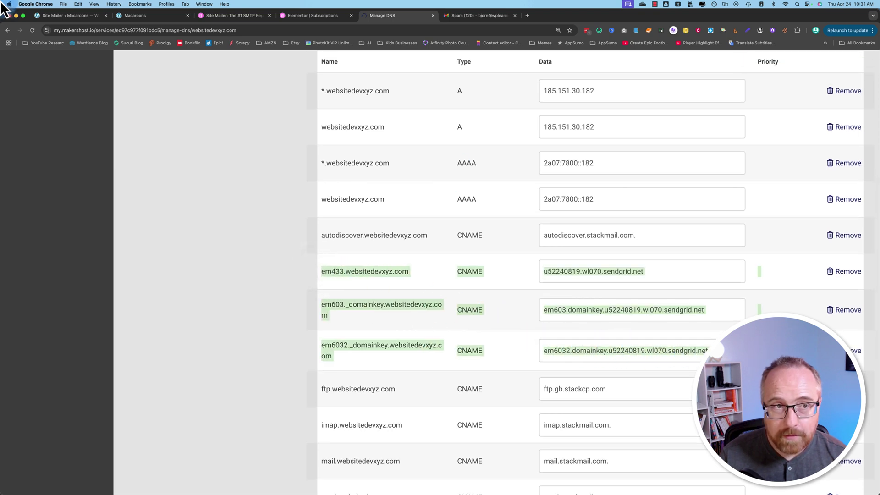
In Site Mailer, tick 'I've updated my domain records' and start verification
click(76, 15)
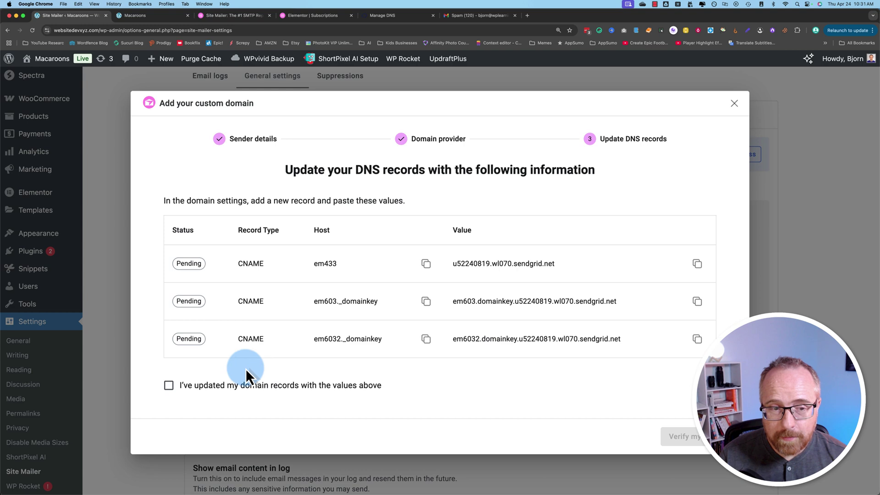
click(170, 387)
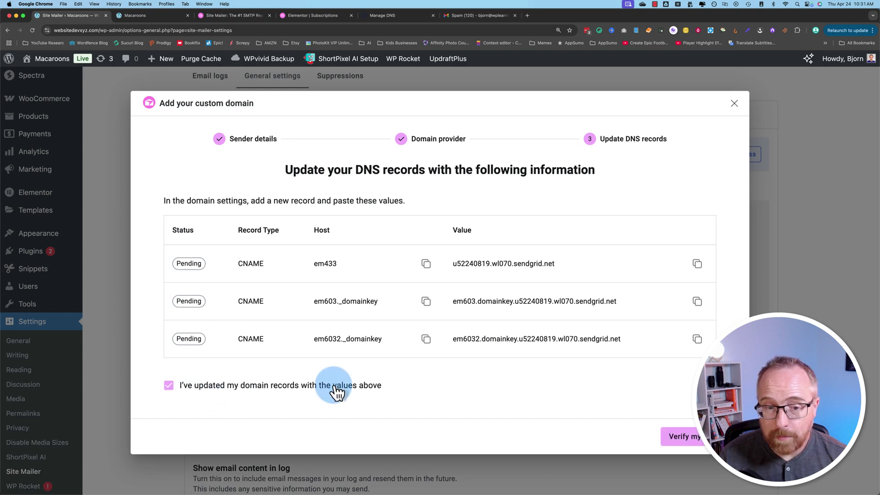
click(697, 440)
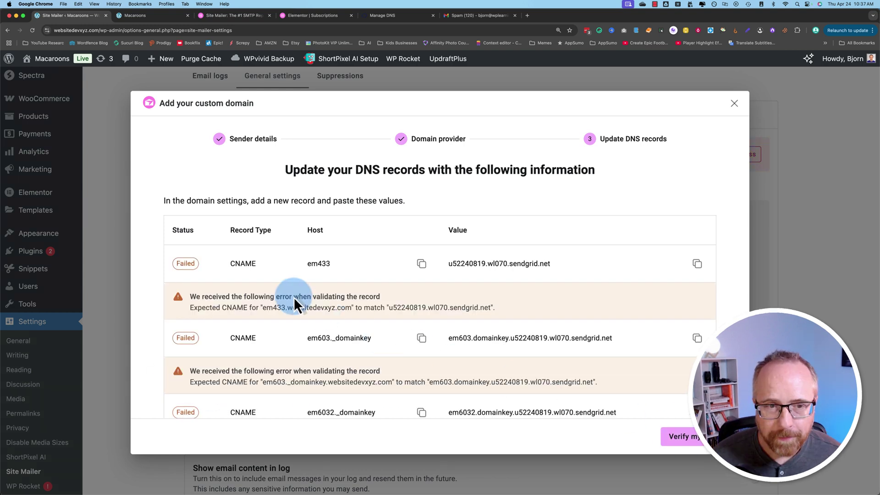
Compare the failed CNAME verification errors against the DNS list, then close the custom-domain dialog
scroll(294, 300, down, 3)
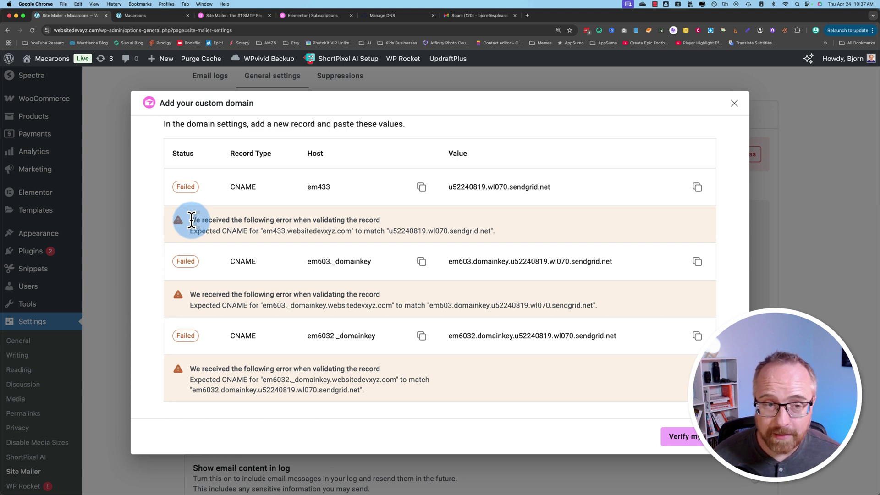
drag(192, 220, 407, 246)
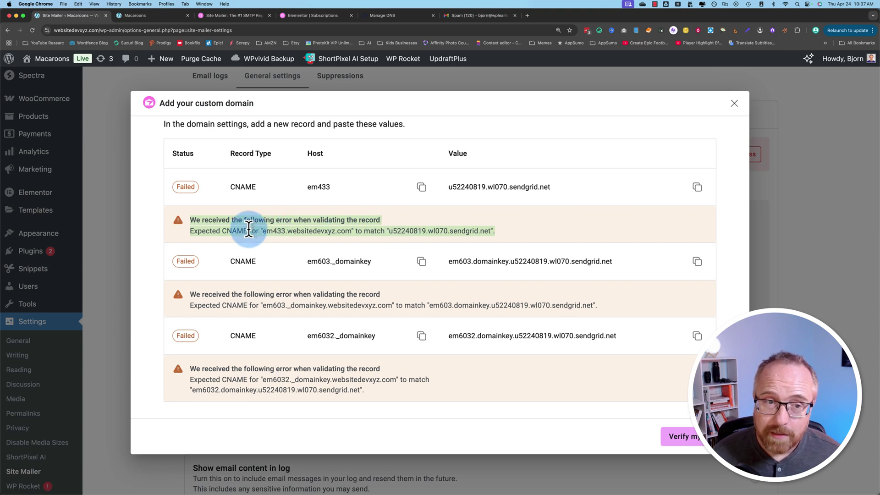
click(384, 17)
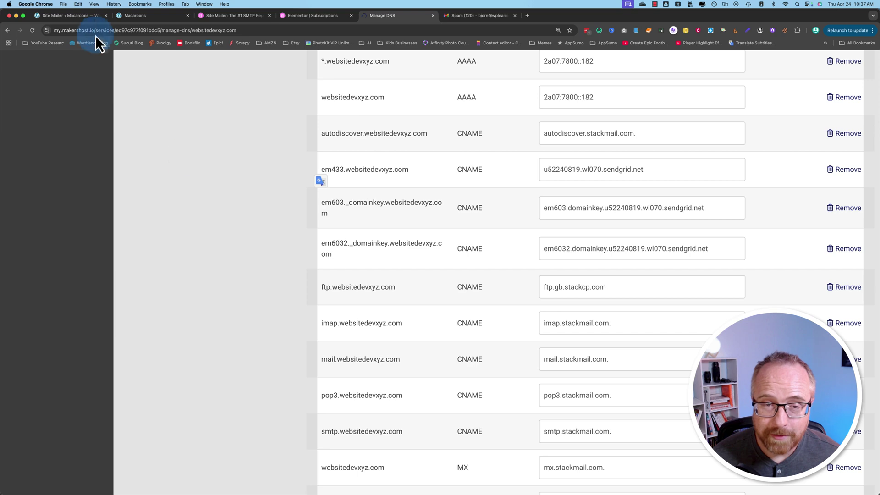
click(75, 17)
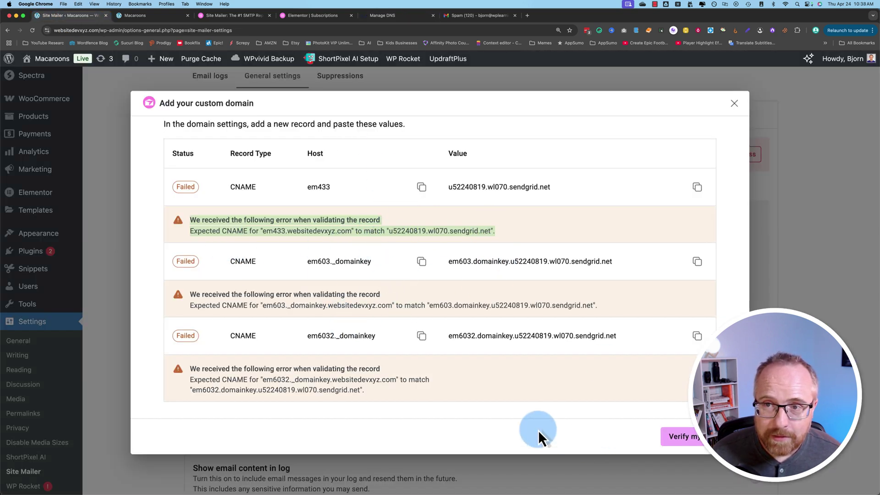
click(734, 103)
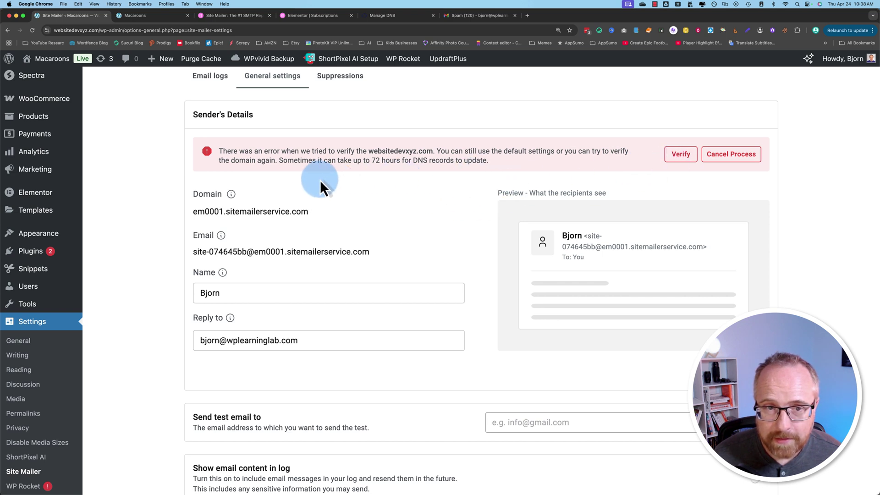
Send a test email to the reply-to address
drag(220, 151, 441, 160)
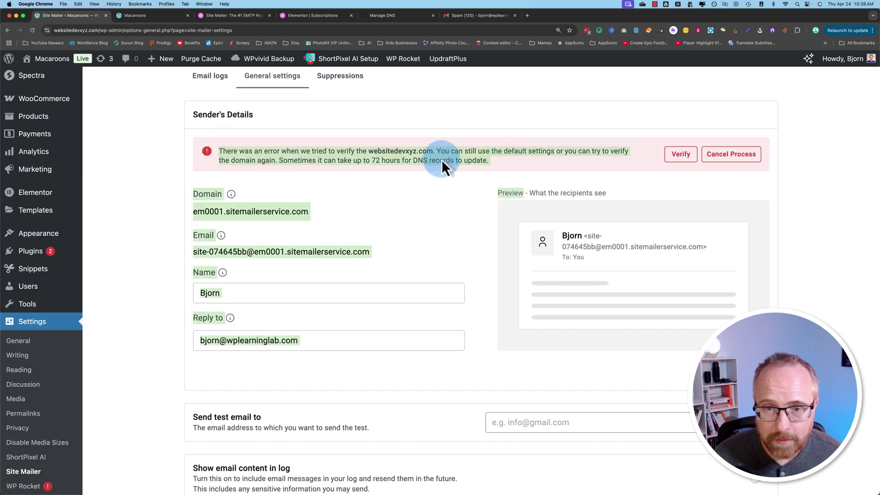
click(441, 160)
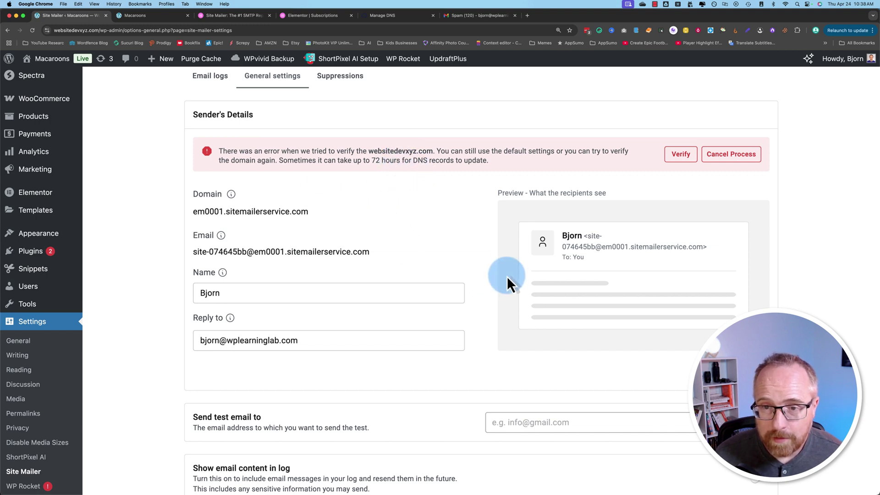
drag(567, 248, 703, 246)
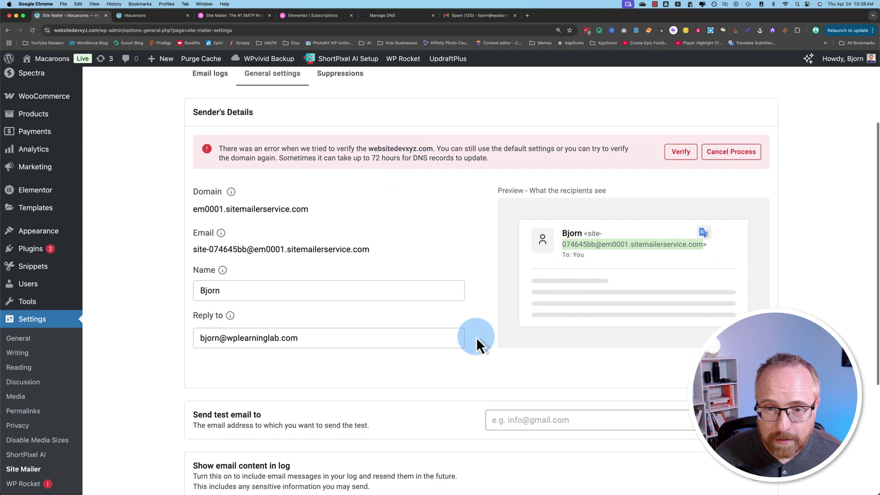
scroll(477, 337, down, 3)
click(520, 287)
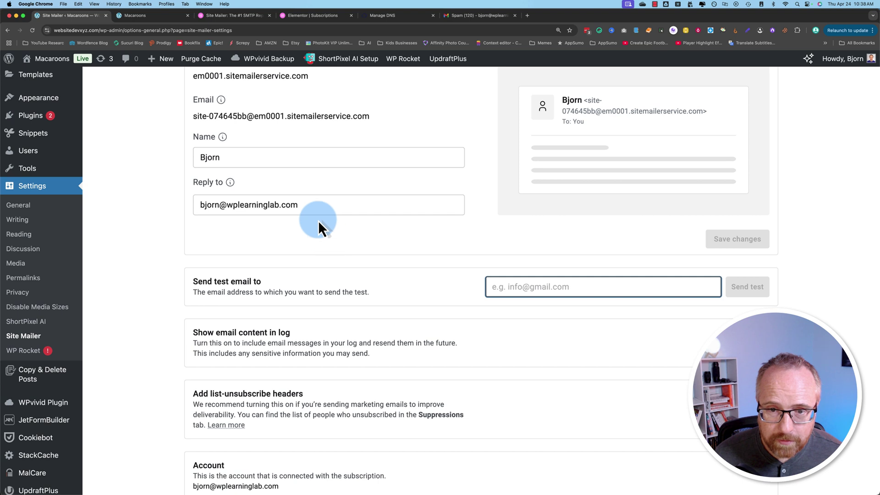
triple_click(312, 205)
click(541, 281)
key(super+v)
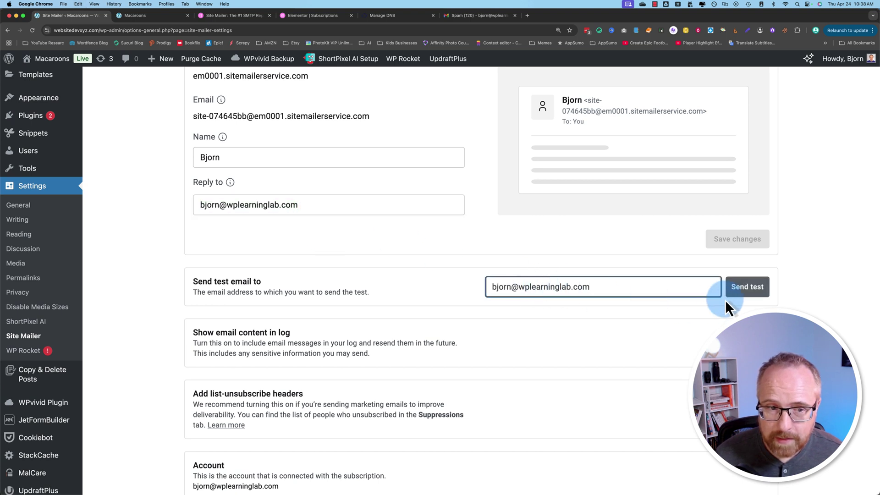
click(736, 292)
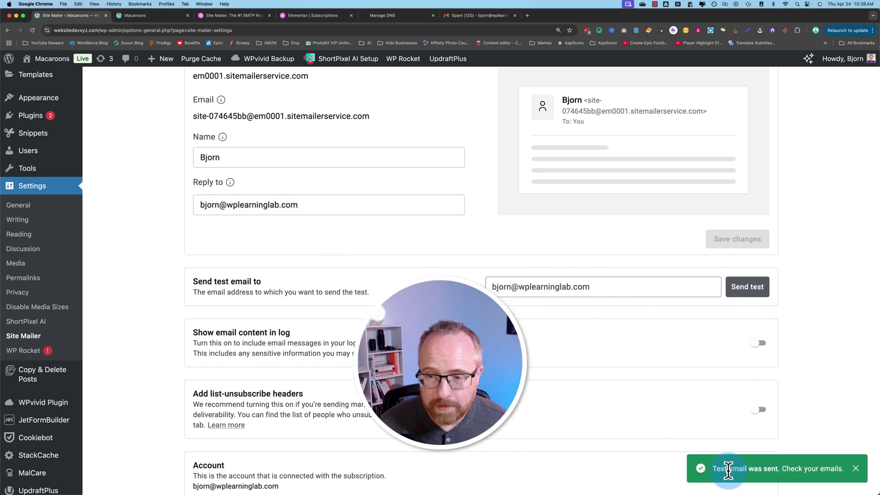
Change the test recipient to a second address on a different domain
drag(700, 469, 837, 468)
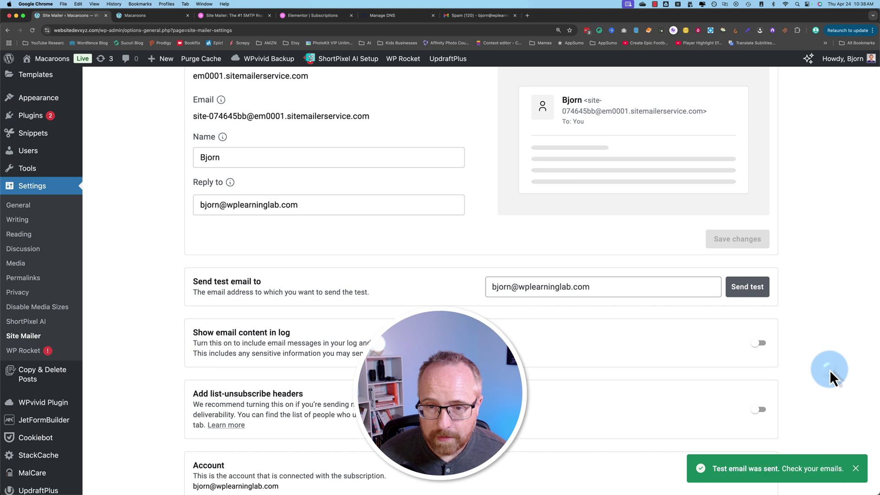
click(543, 285)
double_click(543, 284)
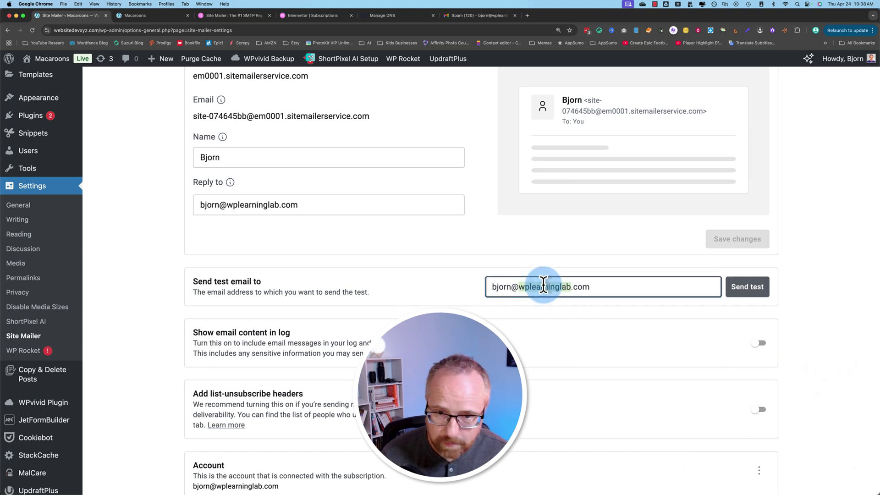
text(launchl)
text(imemedia)
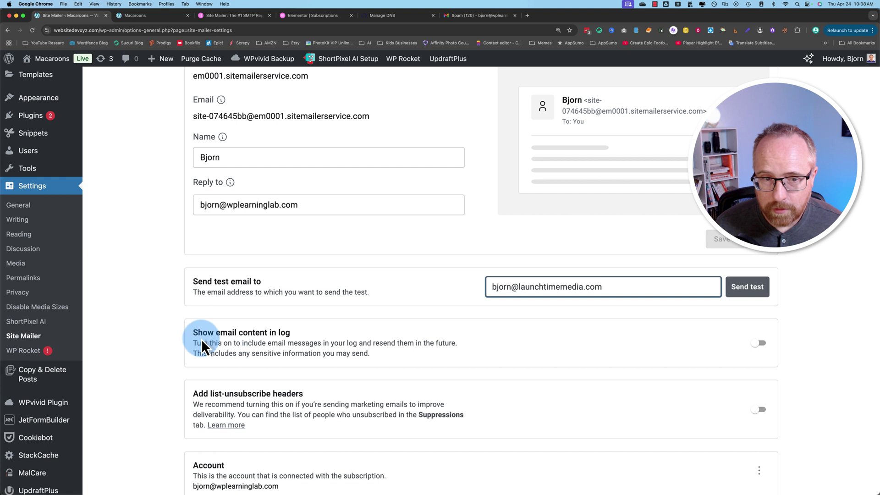
Turn on Show email content in log and send a second test to the new address
drag(195, 333, 290, 333)
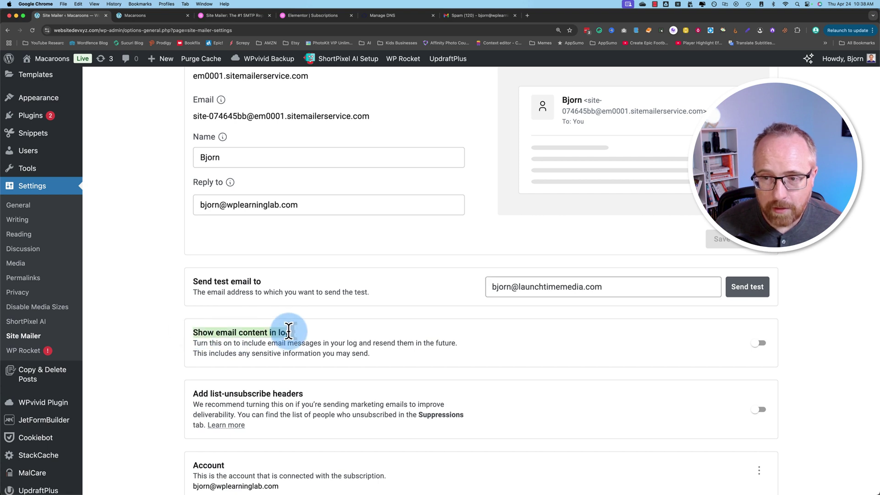
click(757, 344)
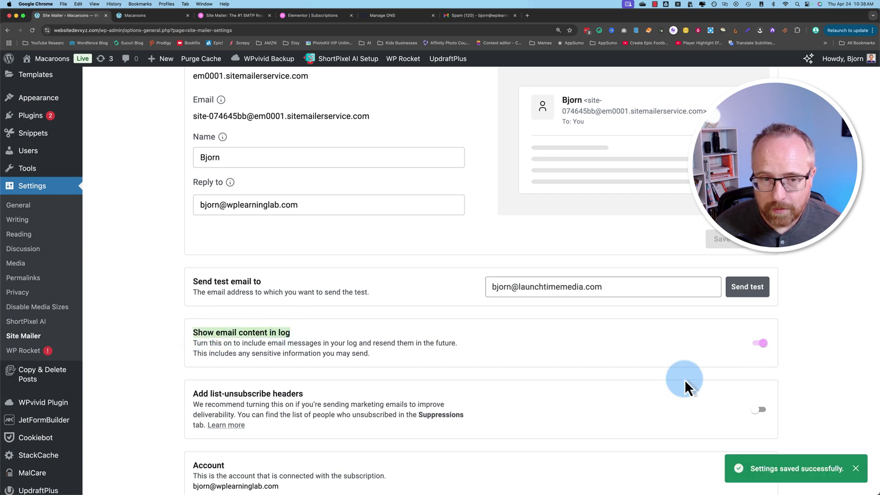
scroll(347, 340, down, 2)
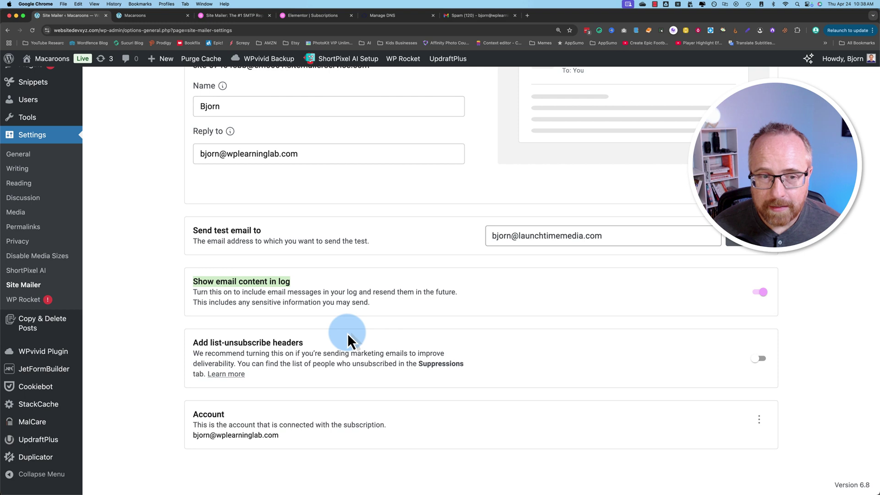
click(265, 344)
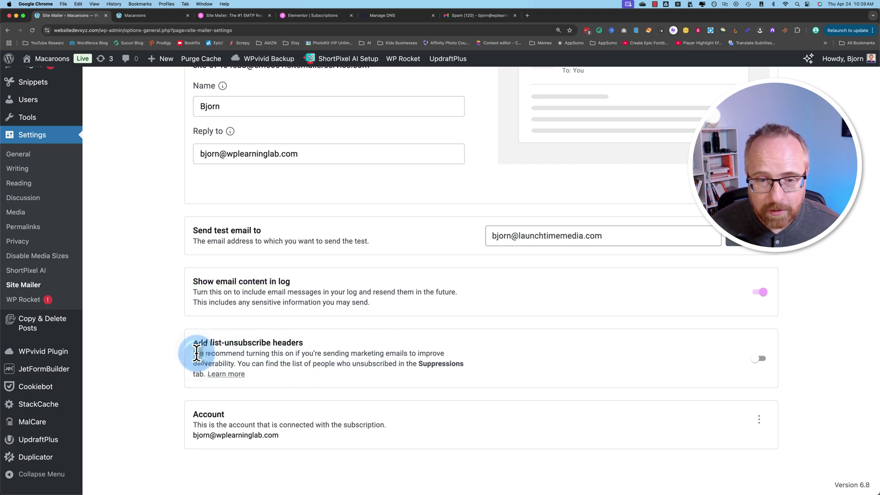
drag(196, 352, 601, 367)
click(243, 367)
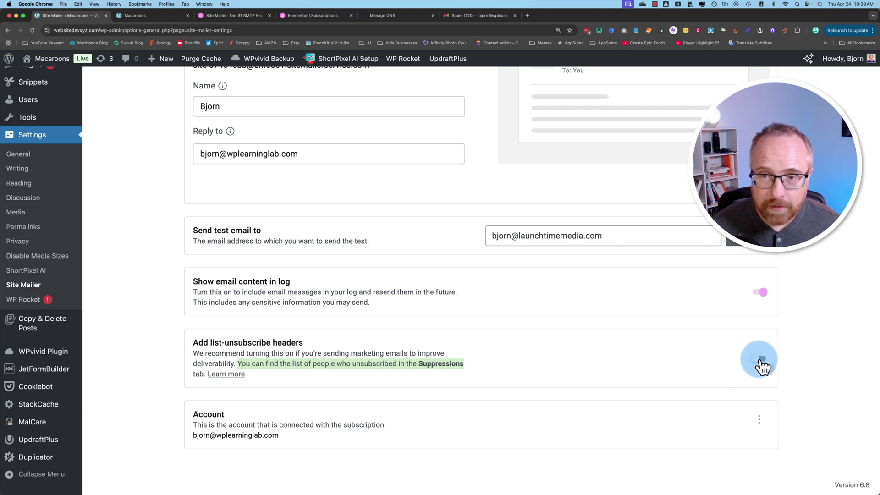
scroll(642, 349, up, 2)
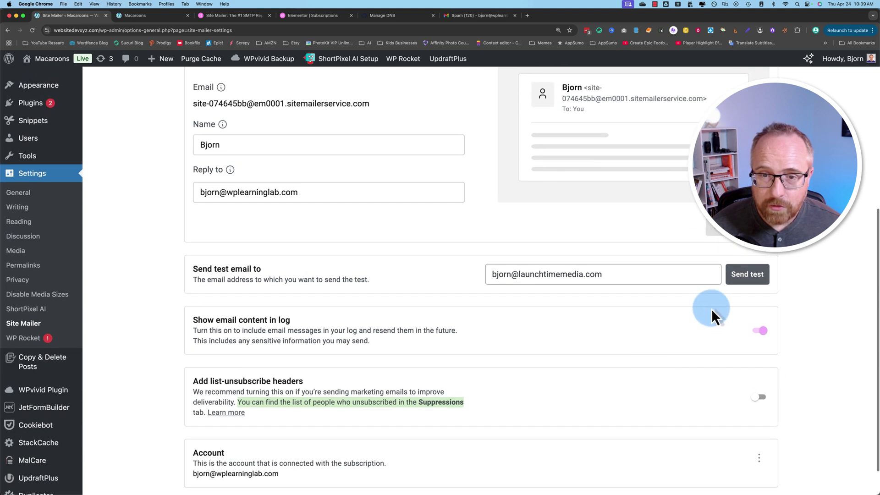
click(741, 275)
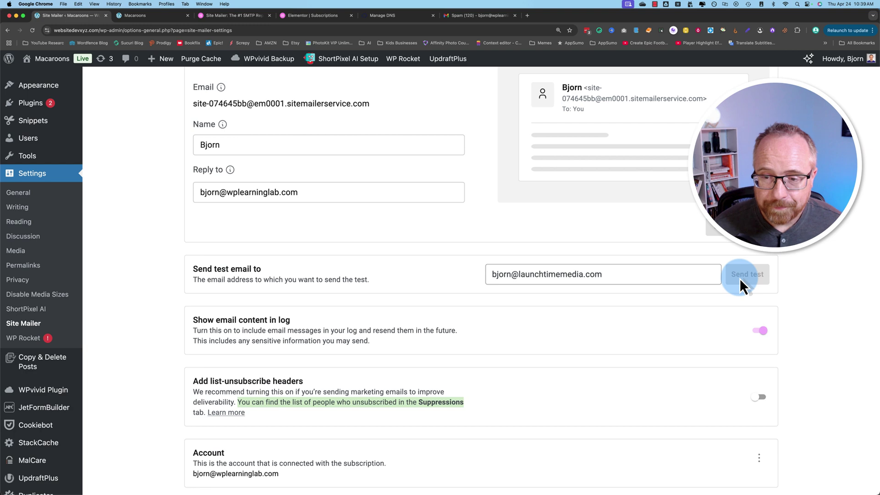
scroll(532, 342, up, 10)
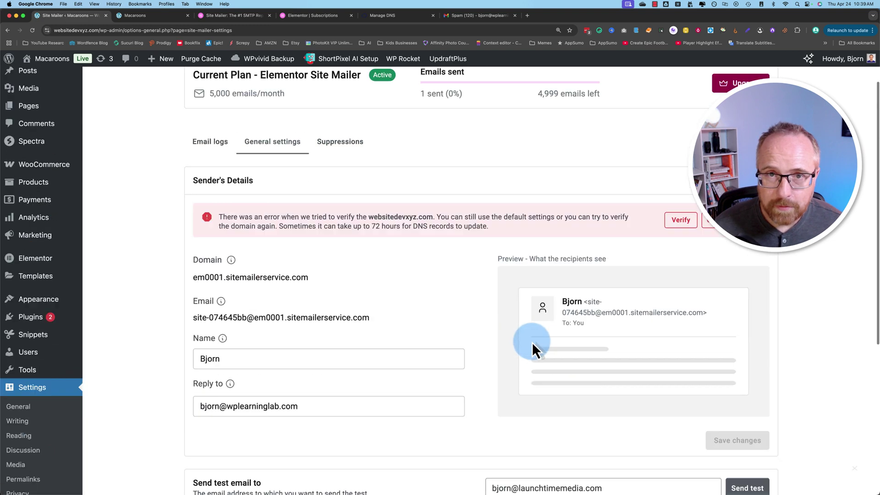
Check the 'Site Mailer Email Test' in both Gmail accounts and load its hidden images
click(477, 15)
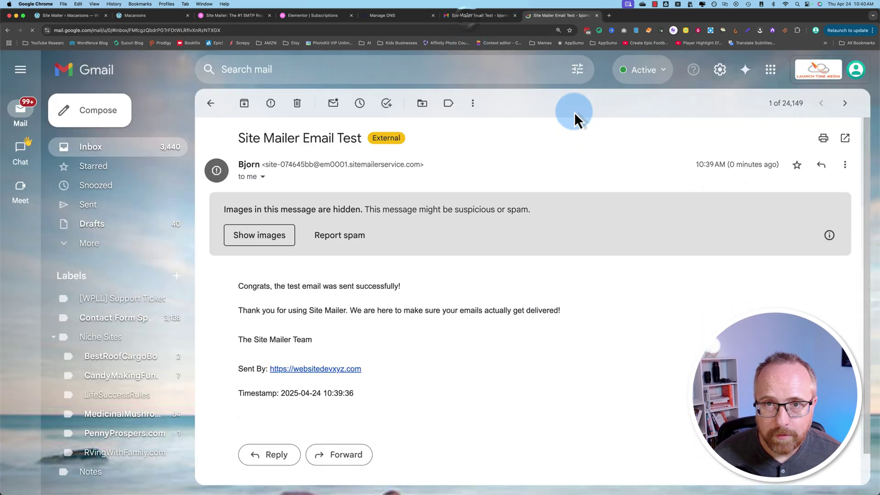
click(496, 16)
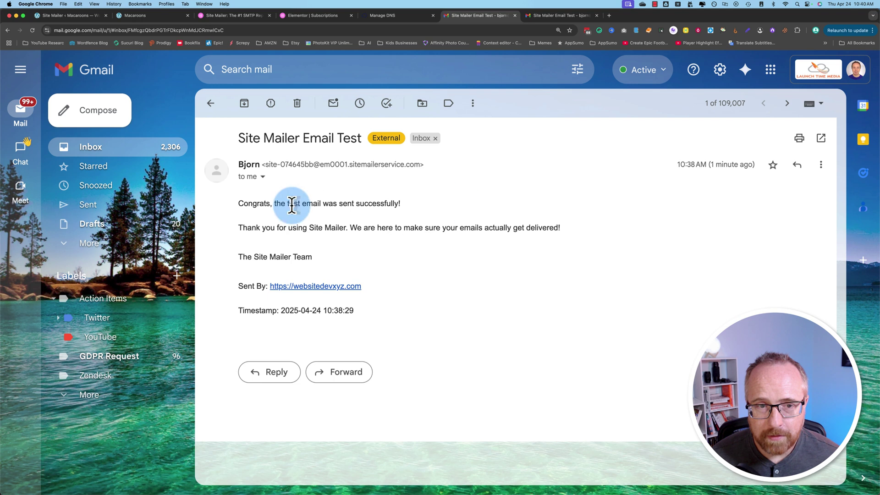
drag(258, 199, 501, 247)
click(553, 17)
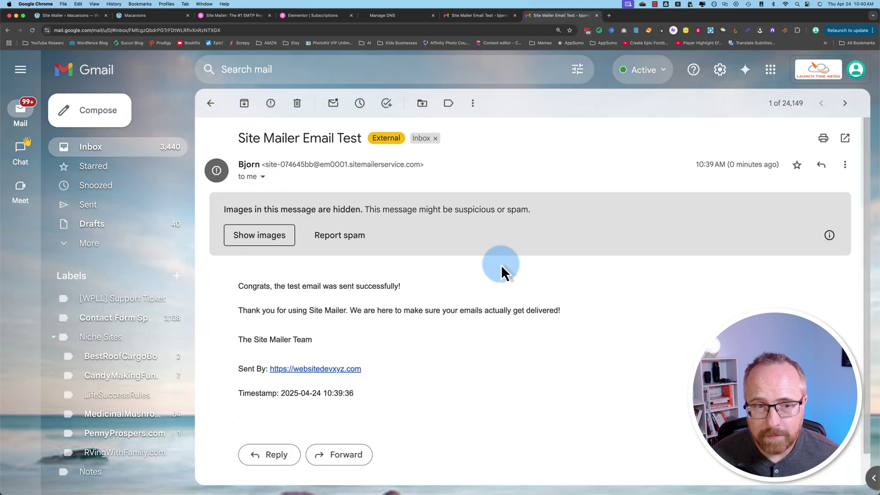
click(283, 281)
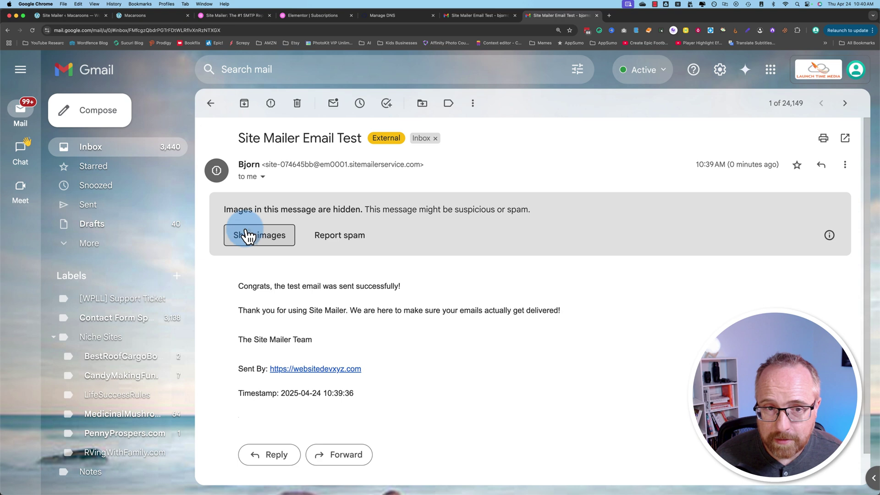
drag(226, 208, 266, 271)
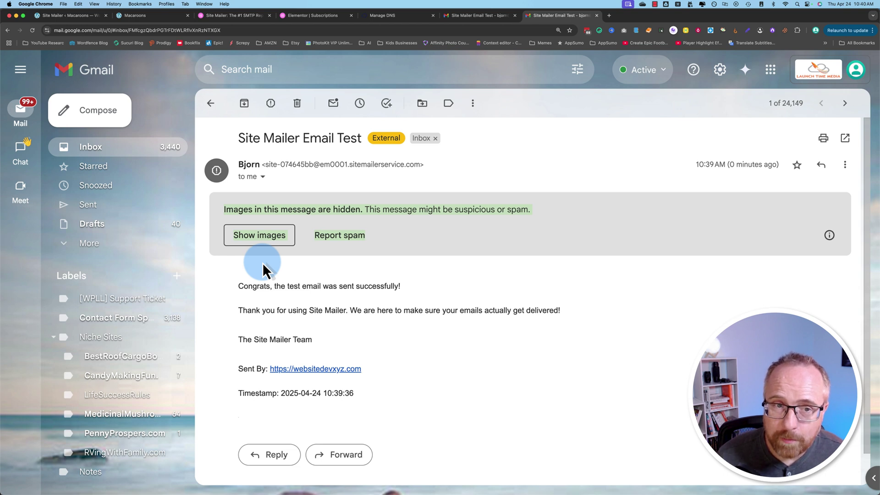
drag(264, 165, 420, 164)
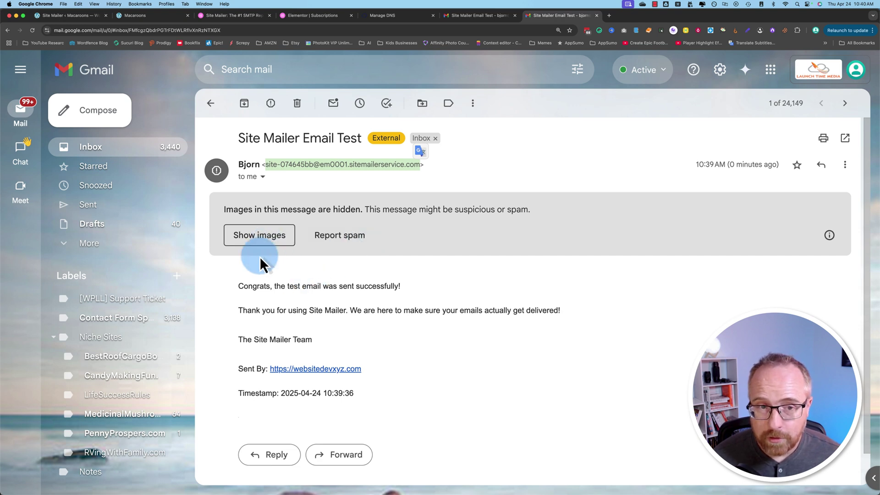
click(258, 237)
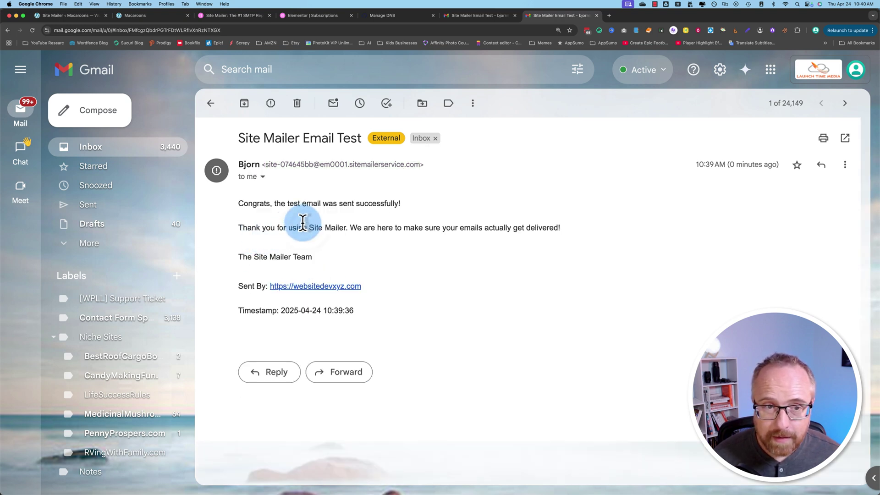
drag(235, 192, 516, 323)
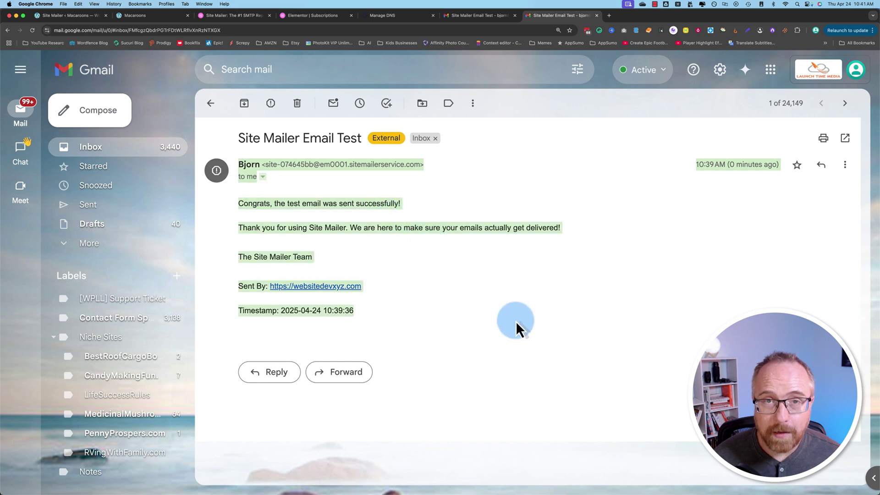
click(521, 342)
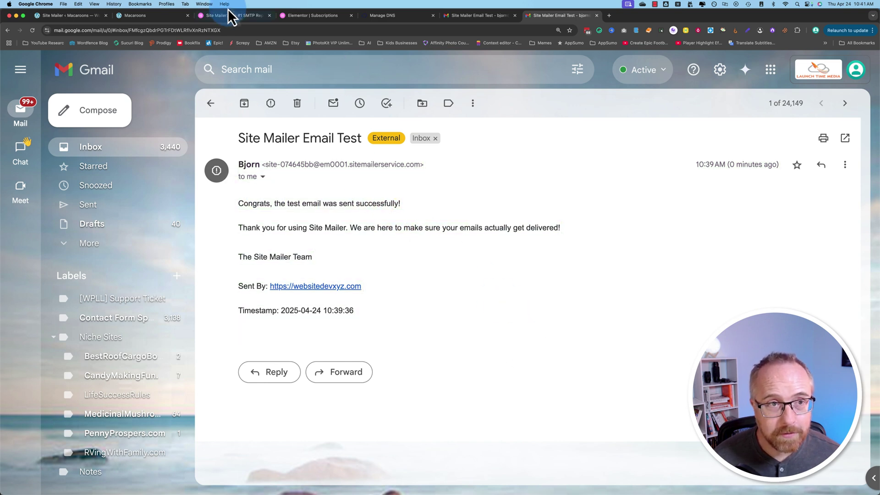
Open Email logs and refresh until both tests show 2 delivered and 2 opened
click(73, 16)
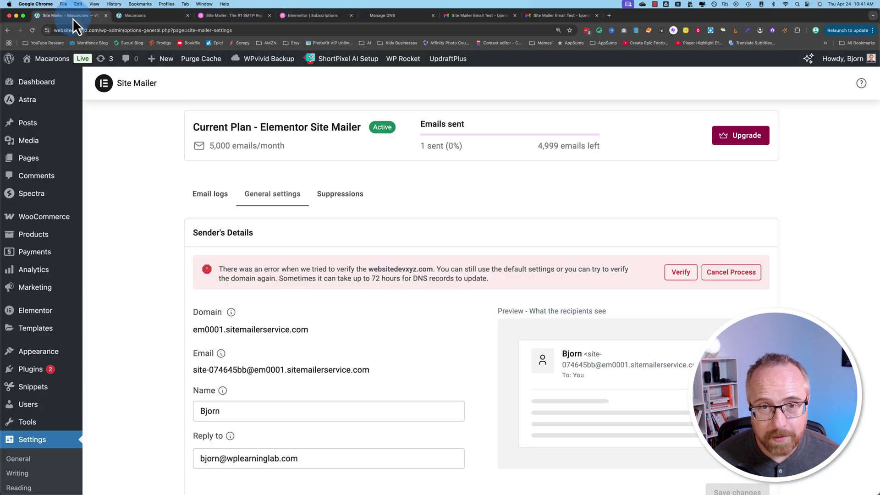
click(298, 197)
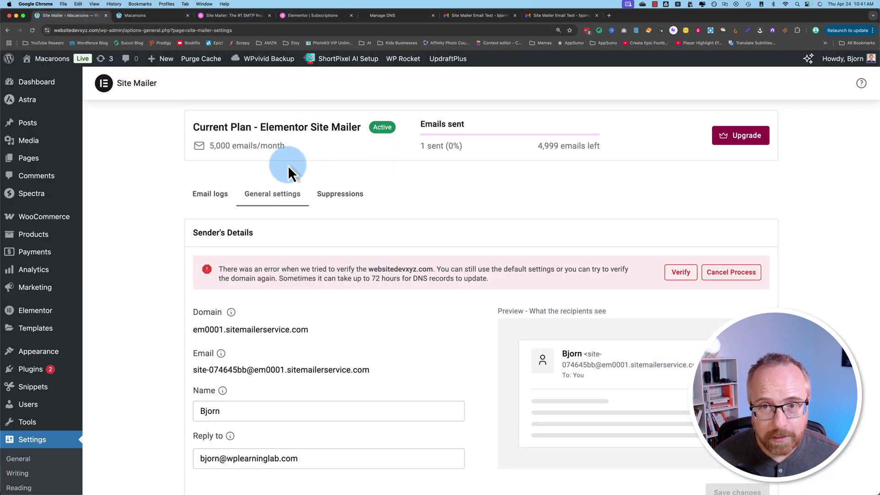
click(208, 194)
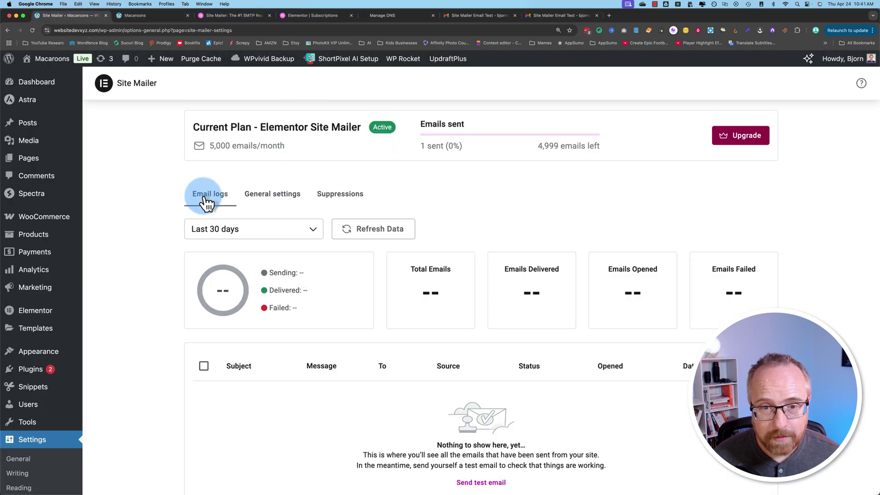
click(33, 30)
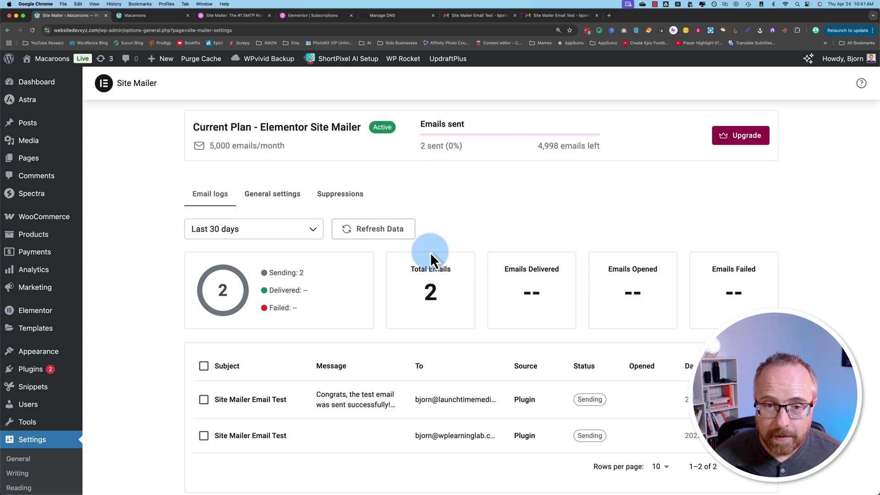
click(371, 230)
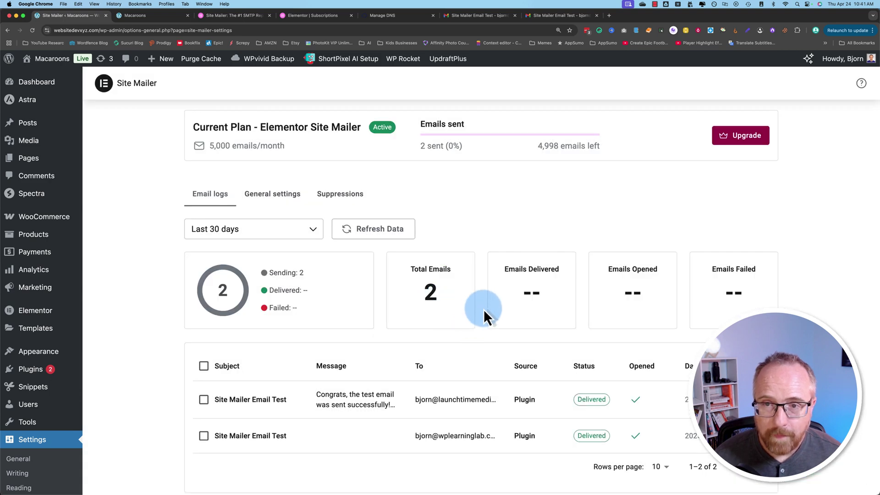
scroll(483, 310, down, 3)
scroll(488, 297, up, 1)
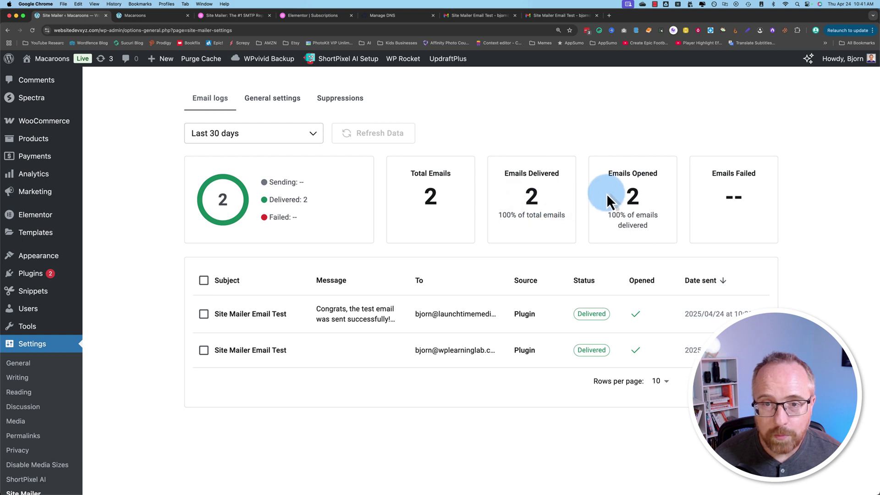
drag(606, 195, 672, 224)
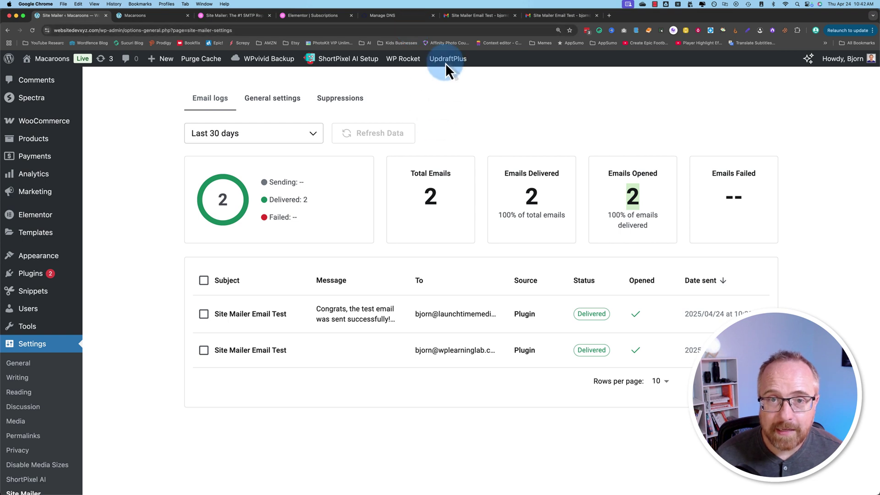
click(553, 16)
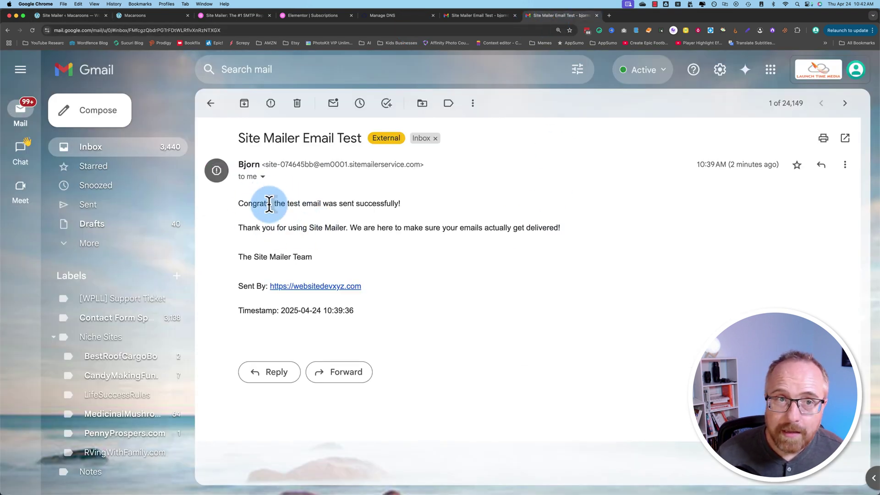
click(87, 15)
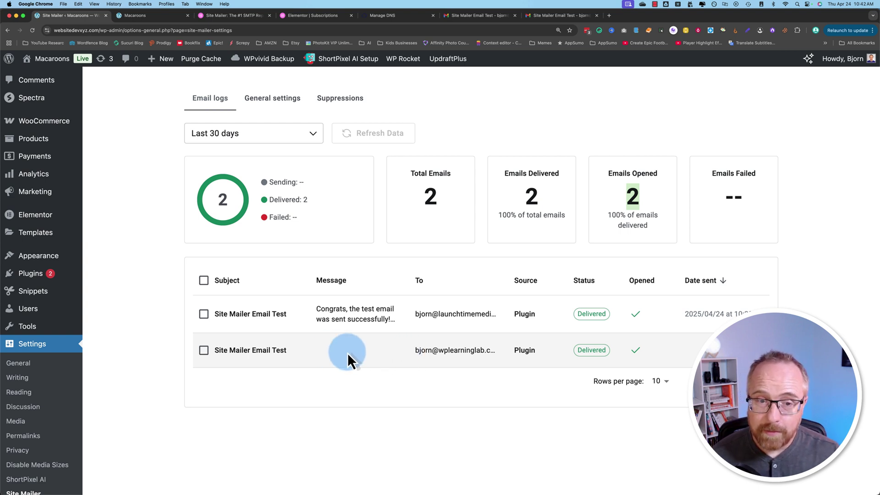
mouse_move(374, 310)
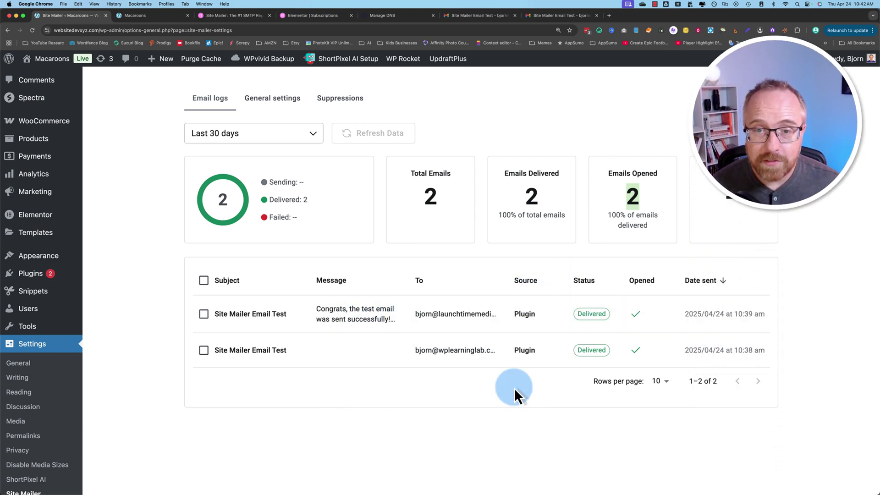
mouse_move(719, 332)
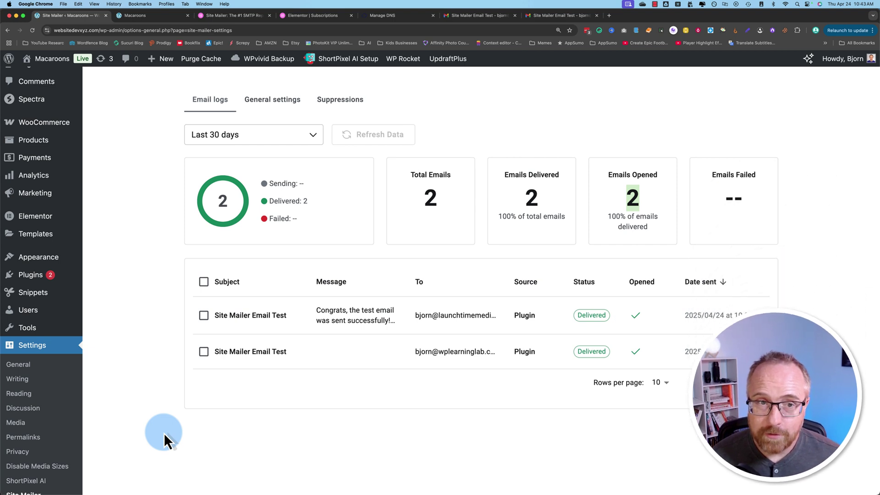
scroll(163, 432, up, 3)
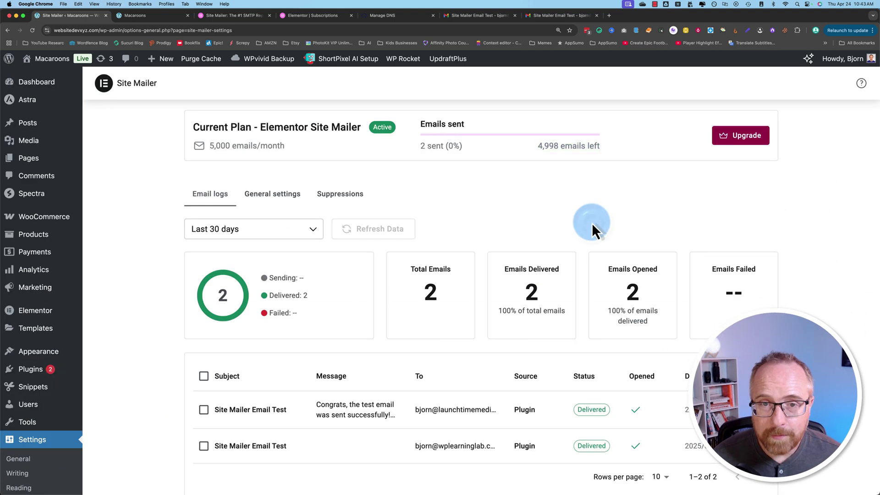
drag(381, 142, 604, 148)
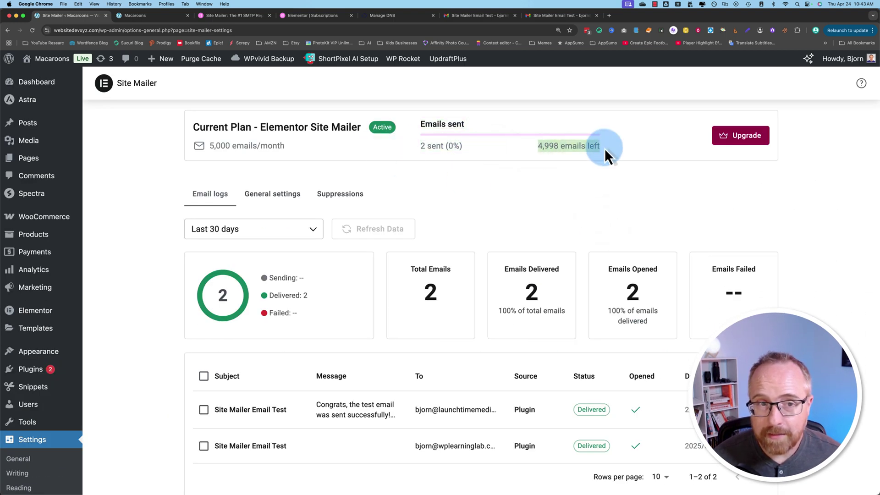
triple_click(208, 147)
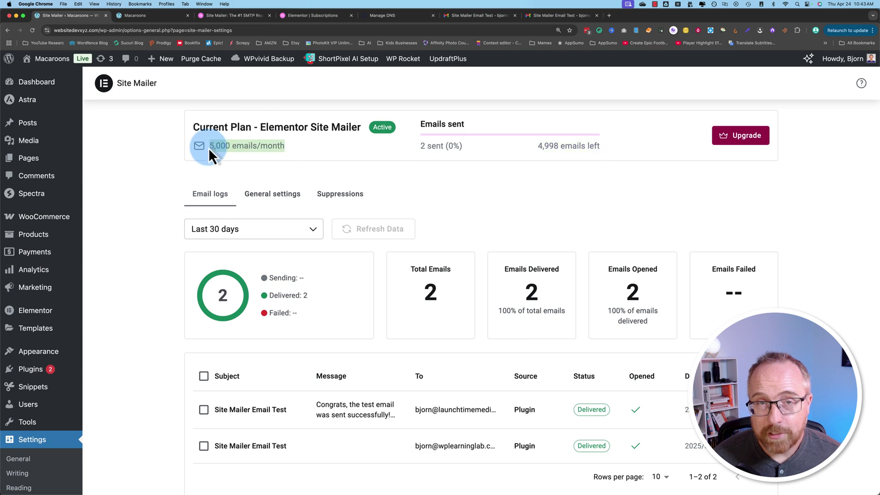
click(314, 155)
scroll(191, 351, down, 2)
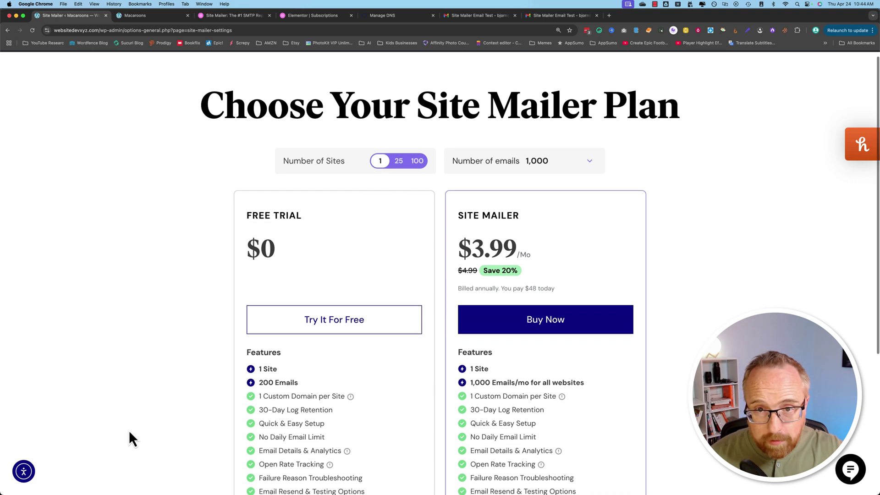
scroll(129, 432, down, 1)
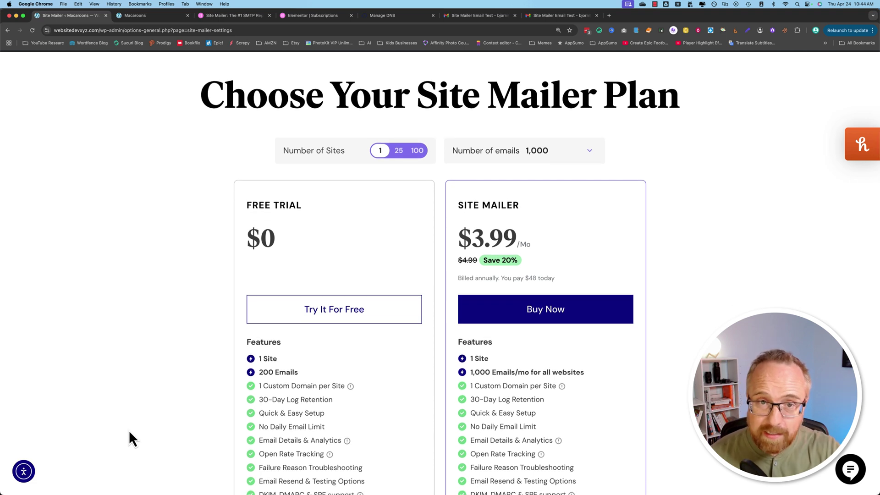
scroll(129, 431, down, 1)
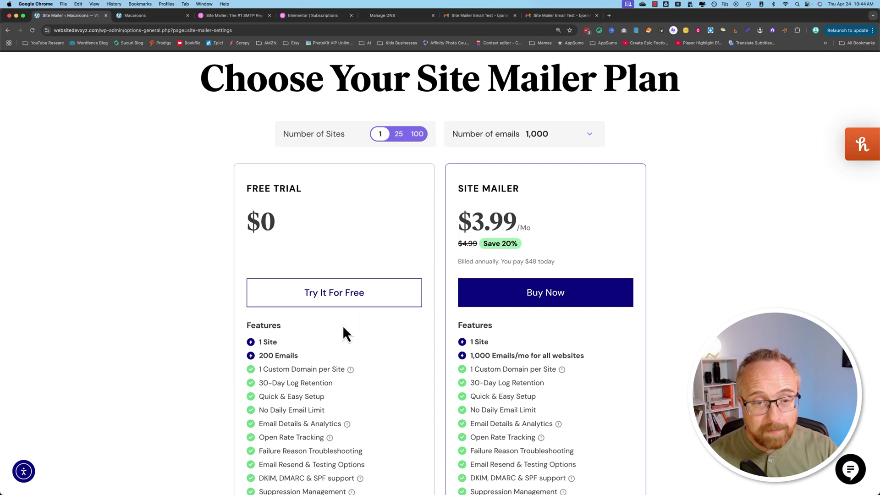
triple_click(282, 357)
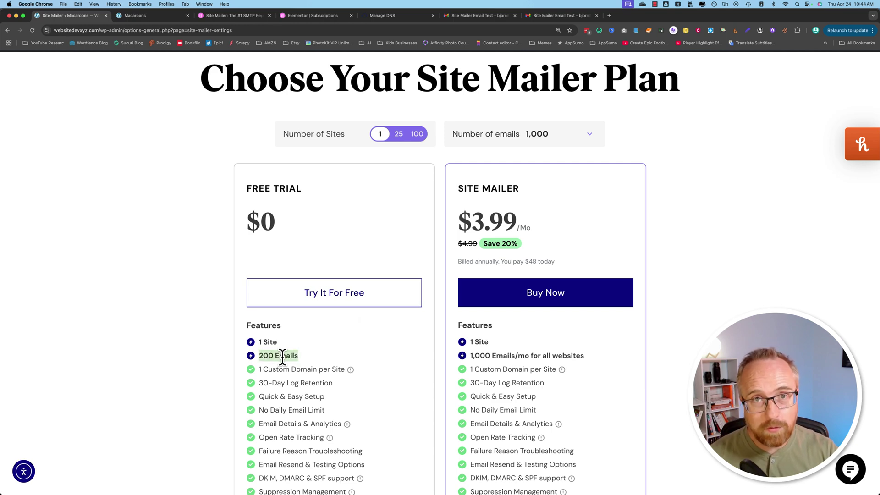
scroll(255, 252, down, 3)
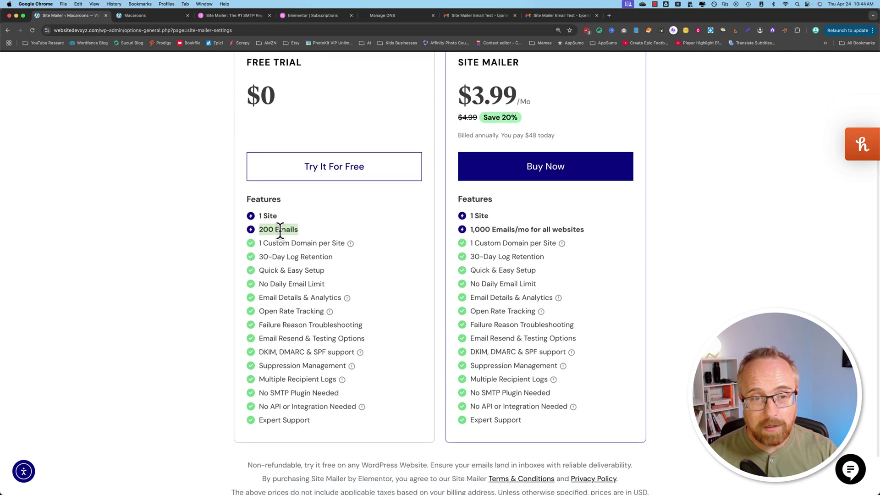
scroll(278, 230, up, 1)
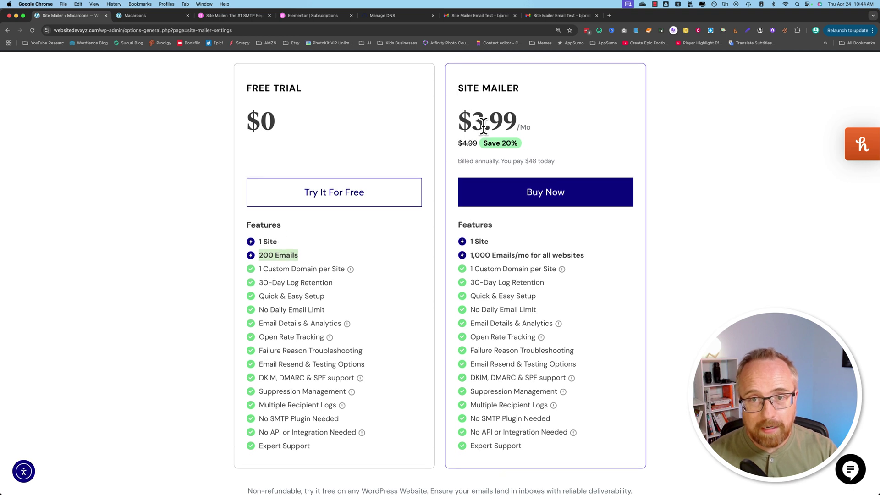
drag(470, 257, 589, 259)
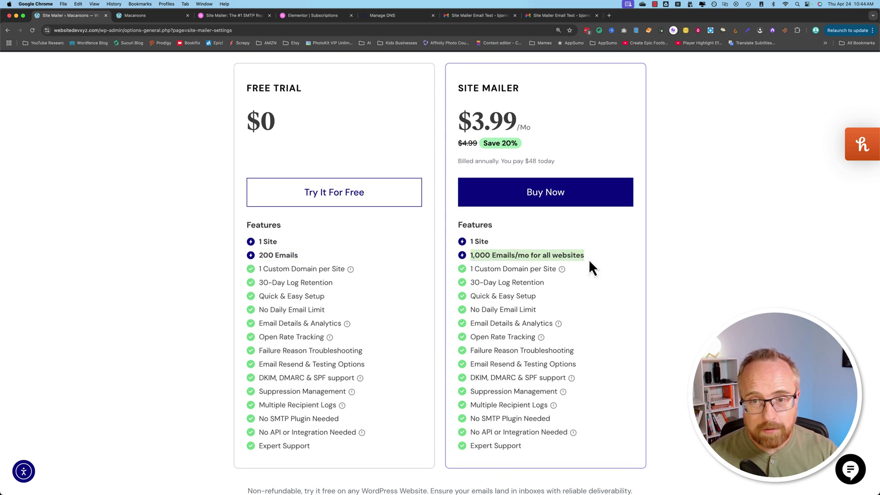
drag(478, 144, 462, 143)
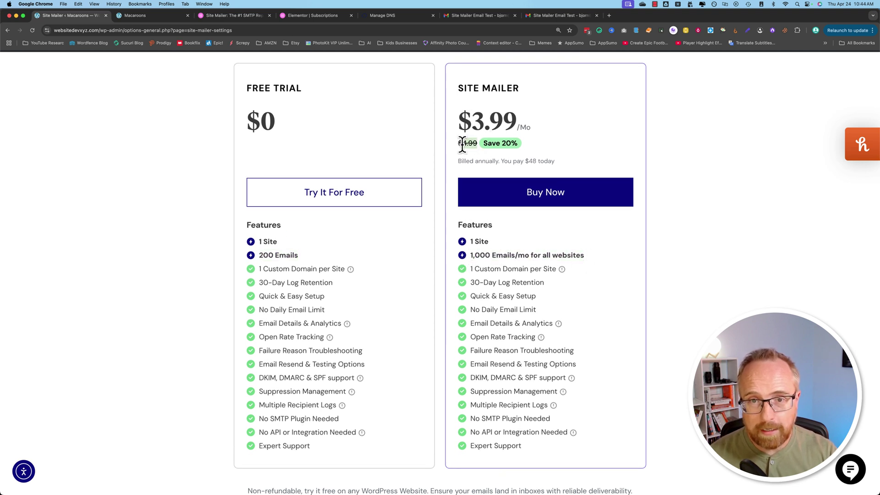
drag(470, 256, 576, 253)
scroll(576, 253, up, 1)
scroll(565, 266, up, 1)
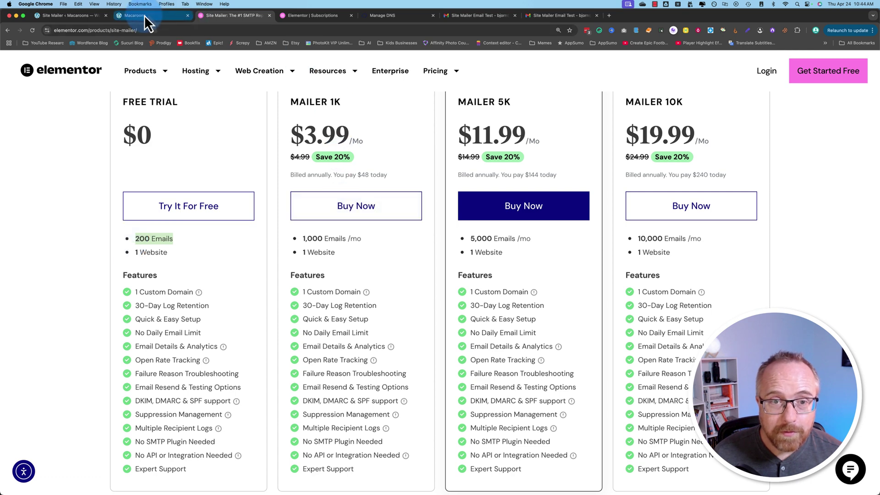
click(82, 18)
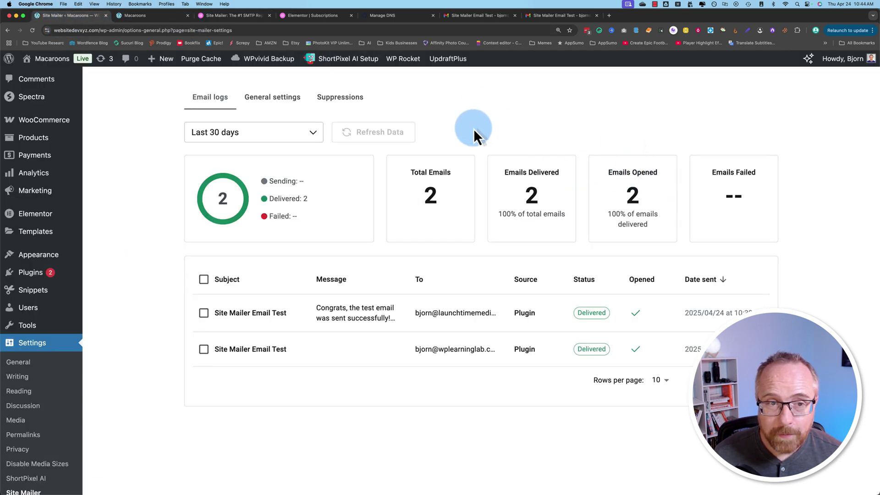
Open General settings to see wpspeedify.com verified as the sending domain
scroll(472, 128, up, 3)
click(269, 181)
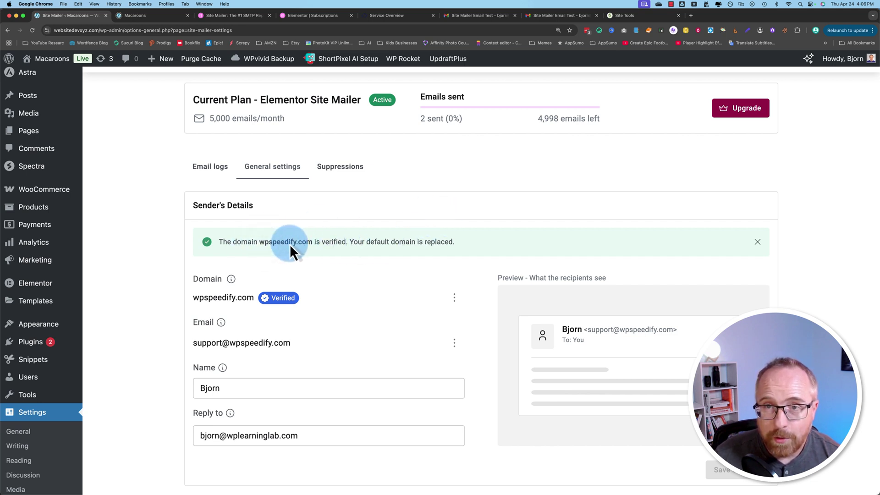
click(625, 16)
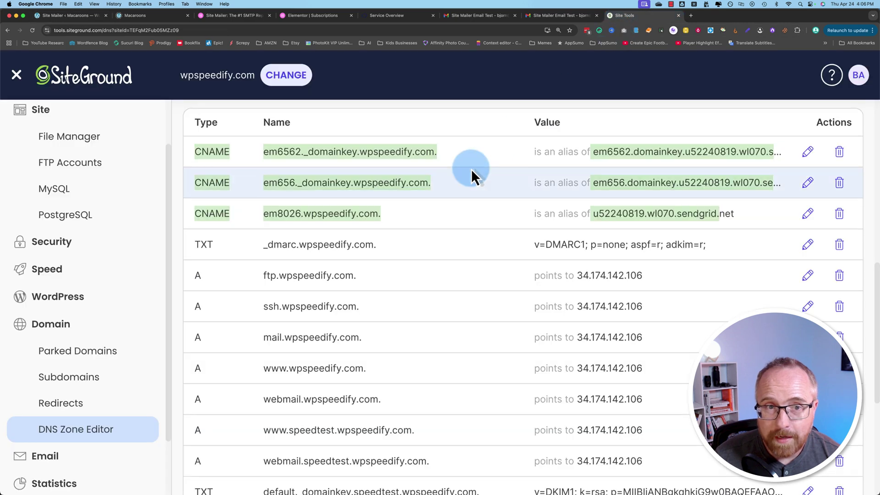
scroll(471, 174, up, 3)
scroll(472, 169, up, 4)
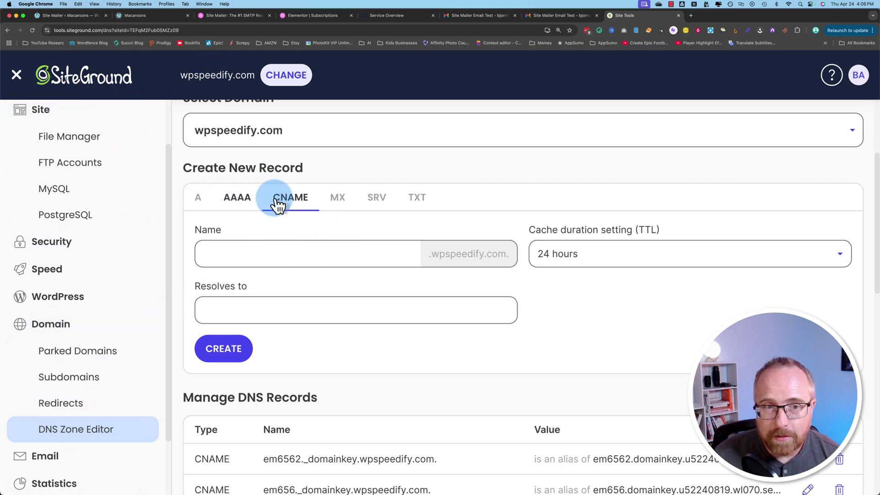
scroll(294, 212, down, 2)
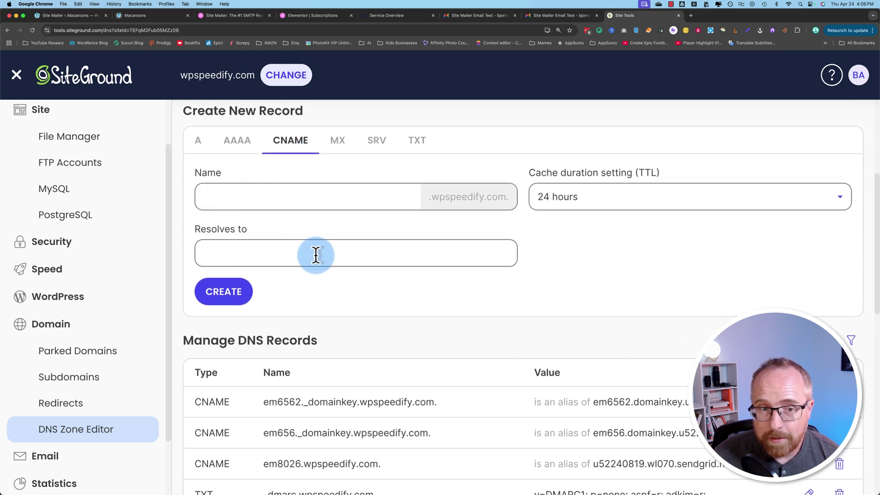
scroll(316, 254, down, 2)
drag(190, 304, 733, 367)
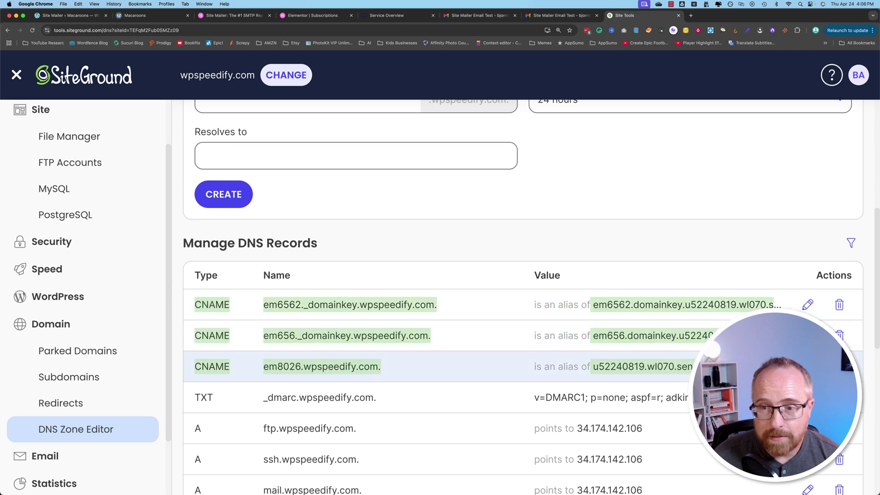
click(59, 15)
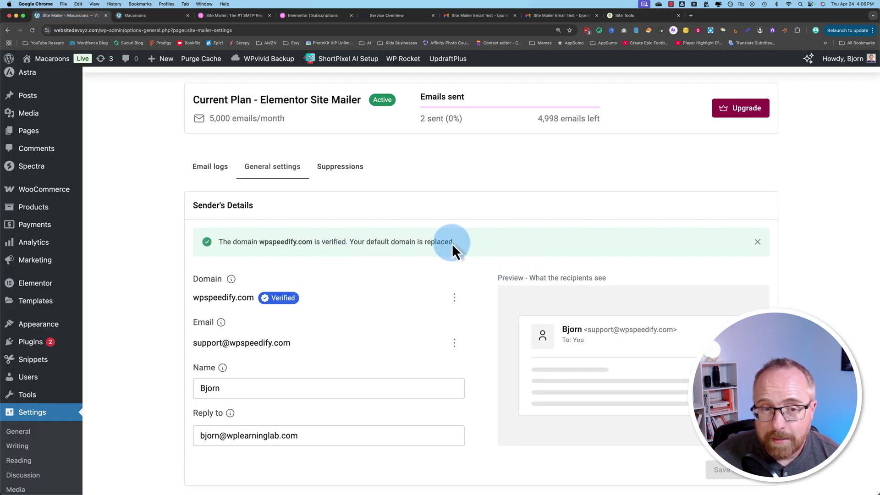
scroll(389, 312, down, 3)
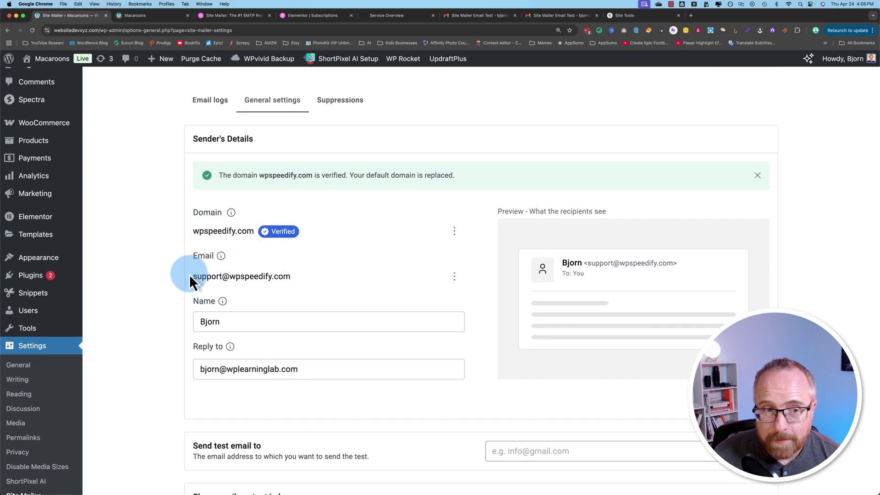
triple_click(278, 277)
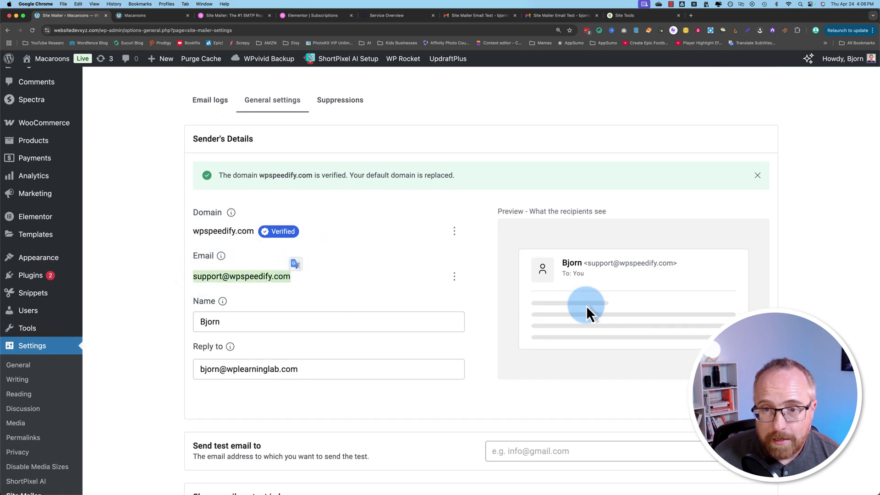
drag(562, 263, 694, 284)
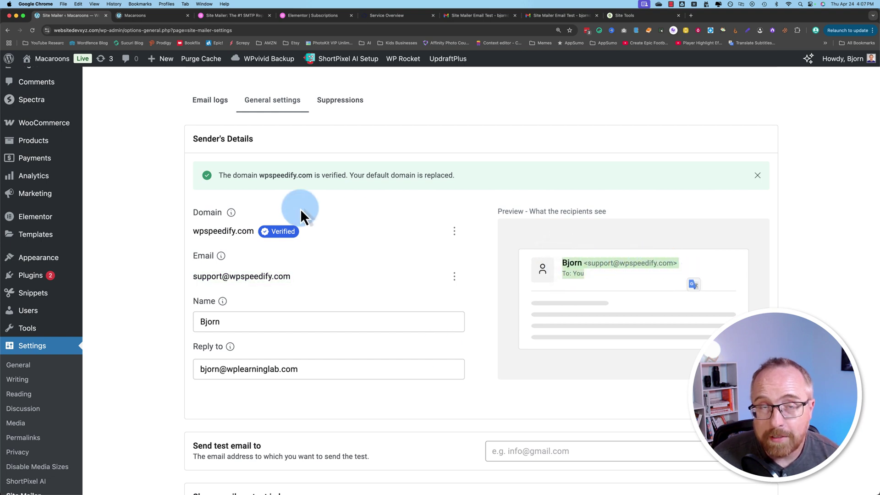